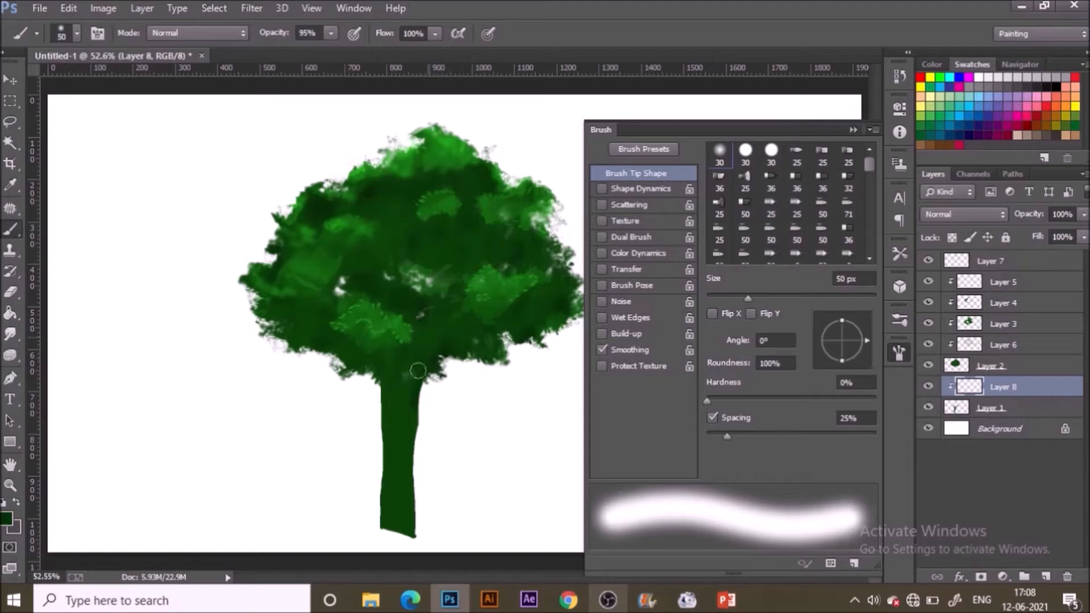
Sample a green from the foliage and paint it onto the trunk below the crown on Layer 8.
key(alt)
alt+click(503, 280)
mouse_move(410, 434)
mouse_down()
mouse_move(416, 528)
mouse_move(411, 440)
mouse_up()
Collapse the brush settings and select all tree layers from Layer 1 up to Layer 7.
click(853, 130)
click(1021, 407)
shift+click(1022, 261)
click(537, 258)
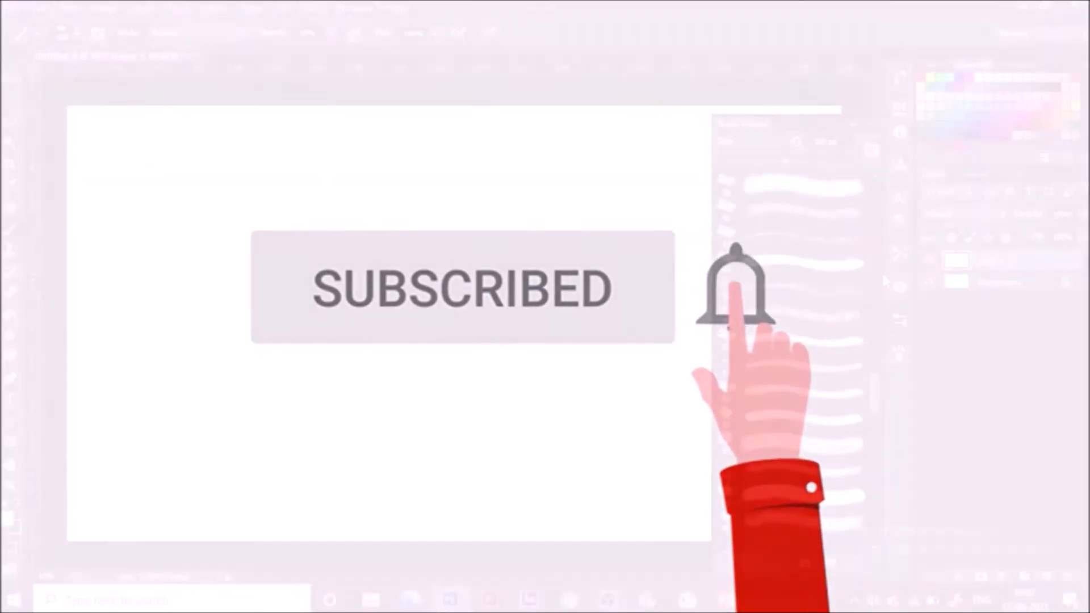
Look through the brush presets, from the textured leaf-like tips up to the soft and hard round ones.
scroll(864, 202, down, 5)
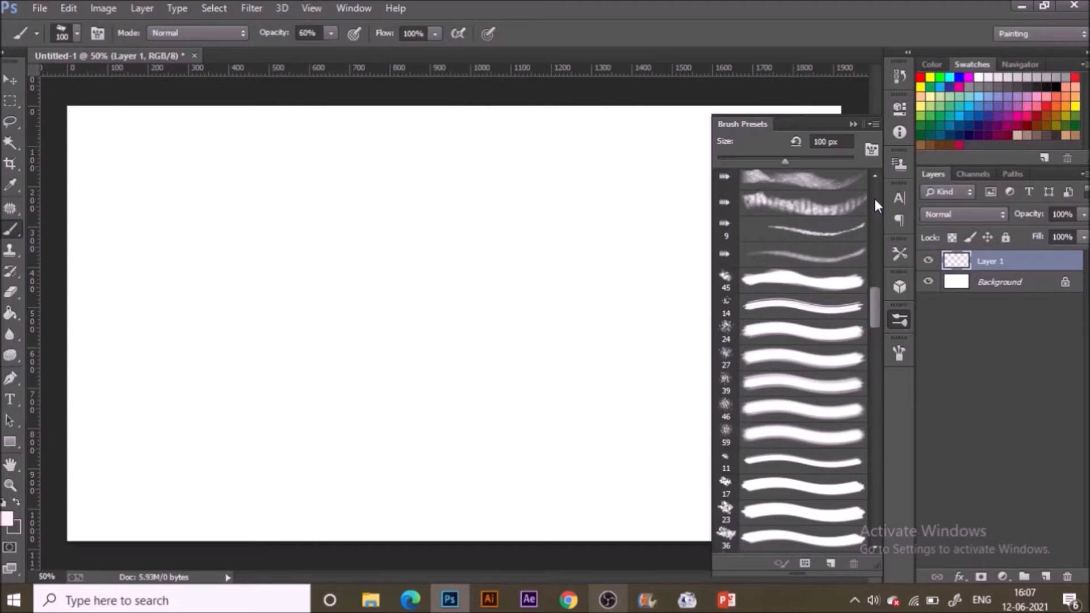
scroll(870, 200, up, 3)
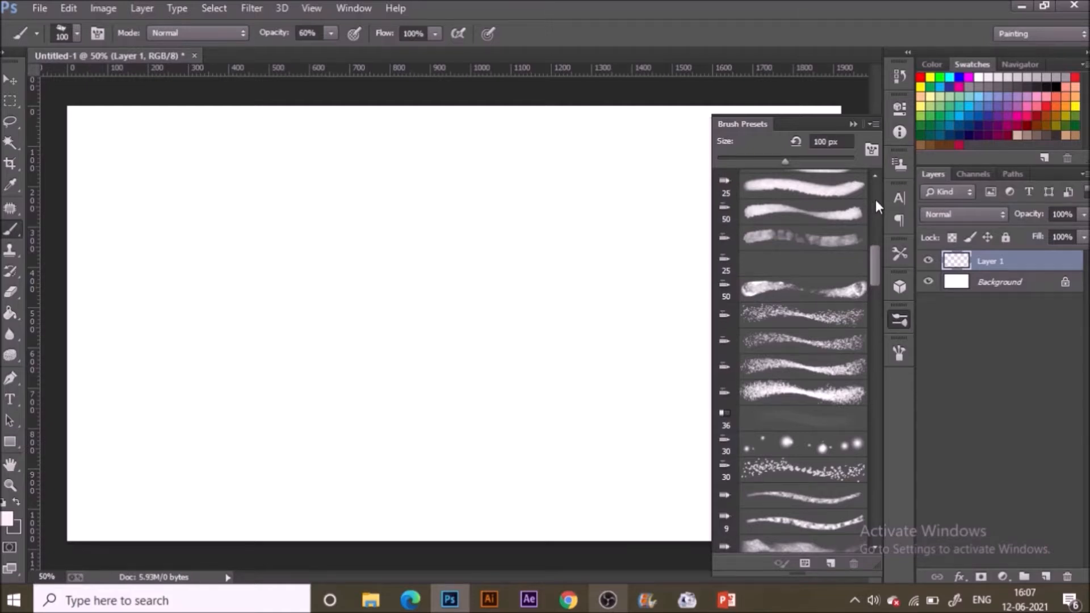
scroll(874, 199, up, 3)
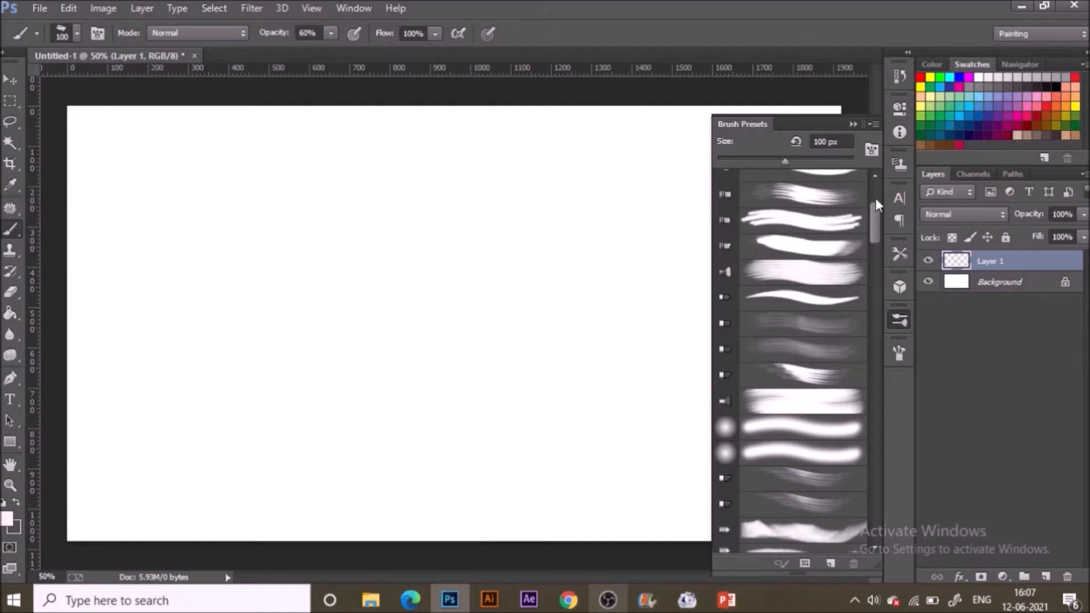
scroll(874, 199, up, 3)
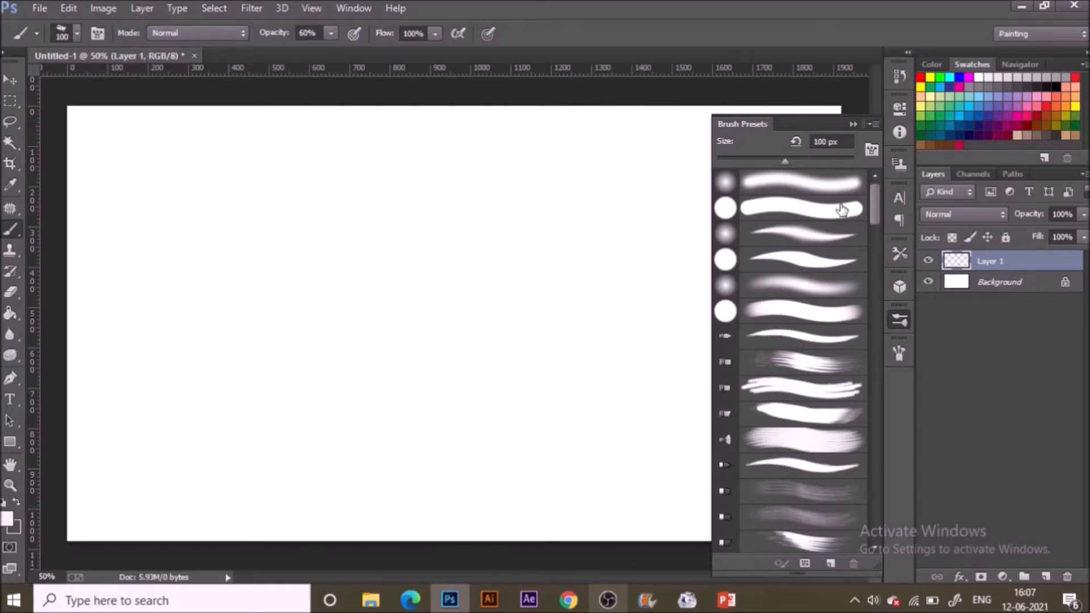
click(823, 282)
Set the foreground colour to dark green 0c4109 and return to the Brush tool.
click(8, 518)
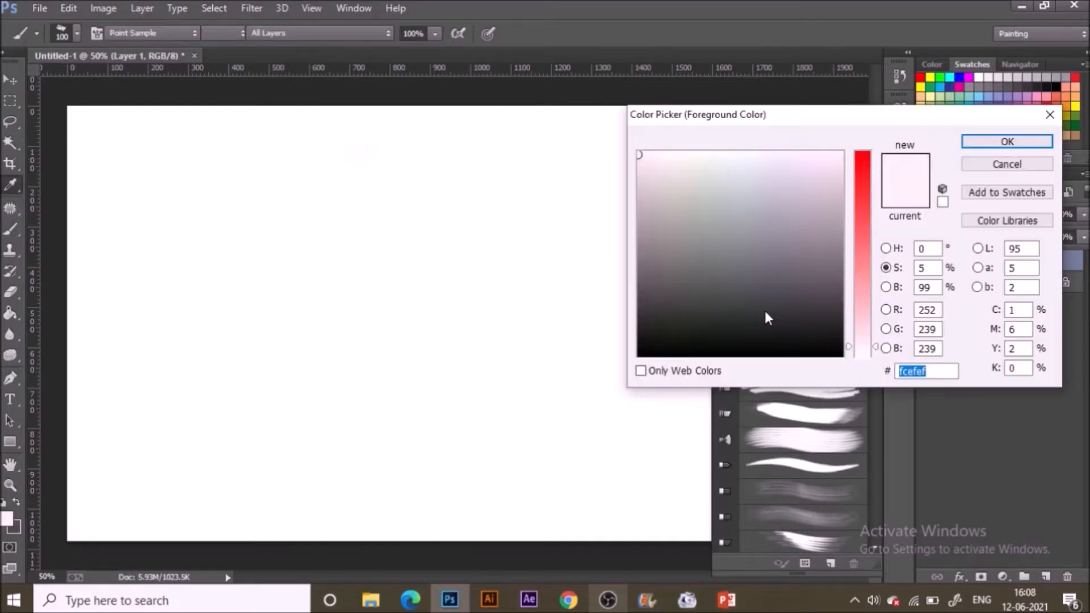
click(885, 287)
click(886, 249)
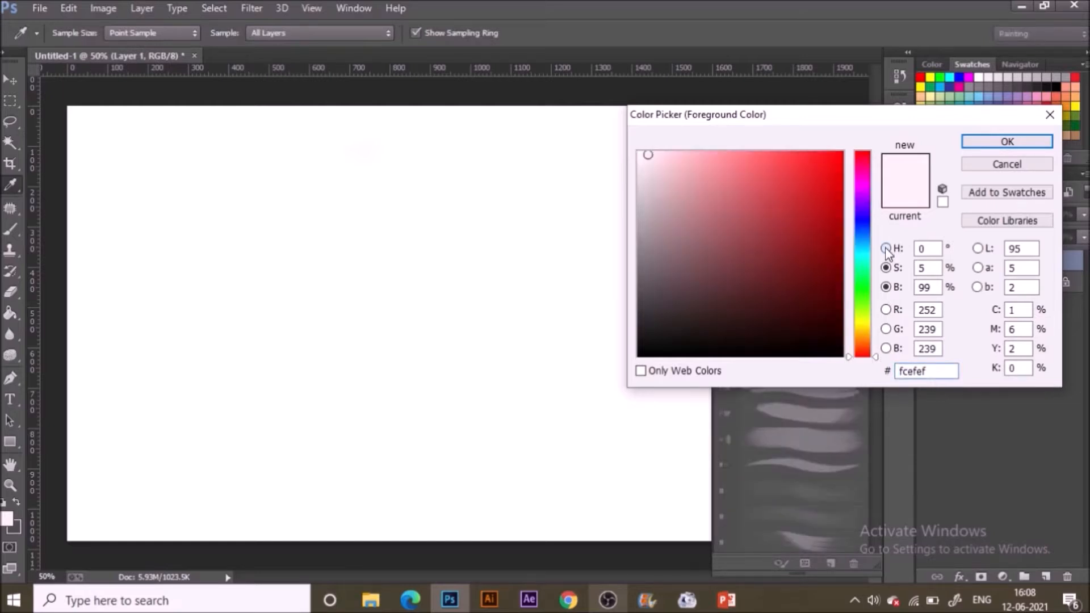
click(857, 291)
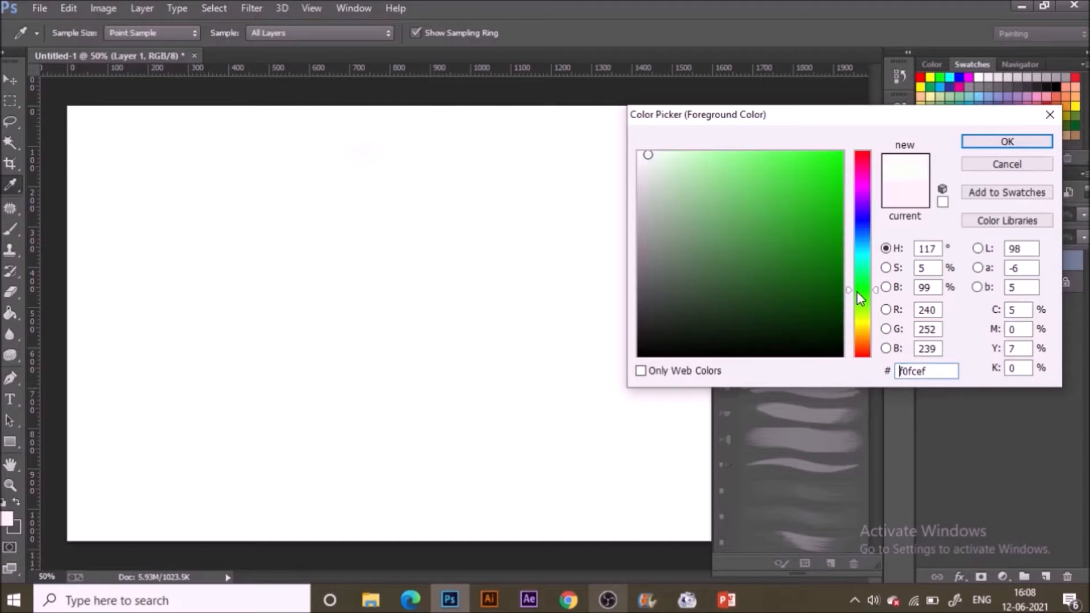
click(813, 290)
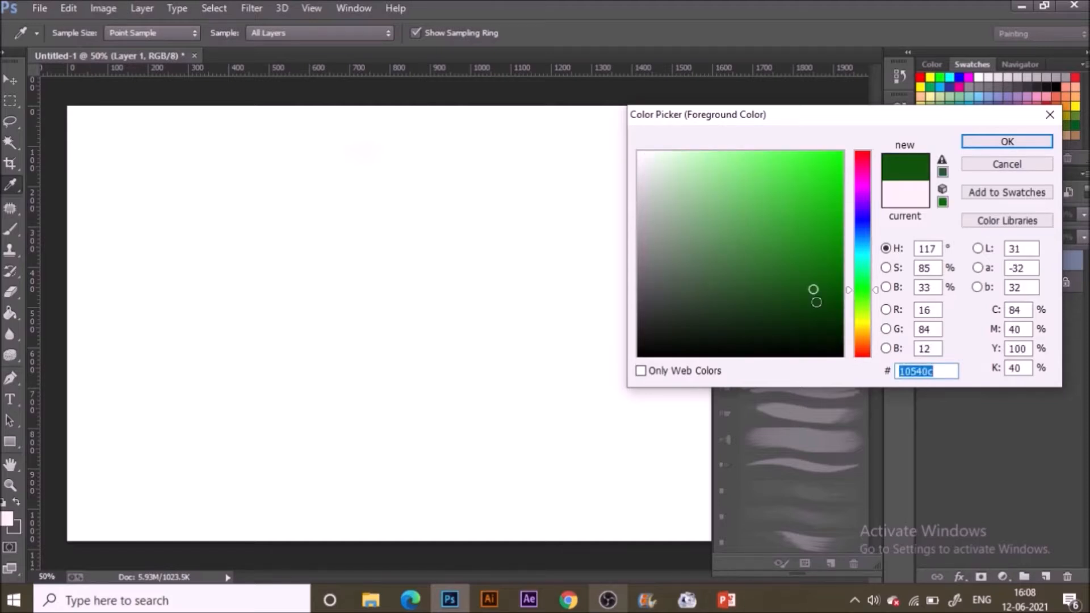
click(814, 305)
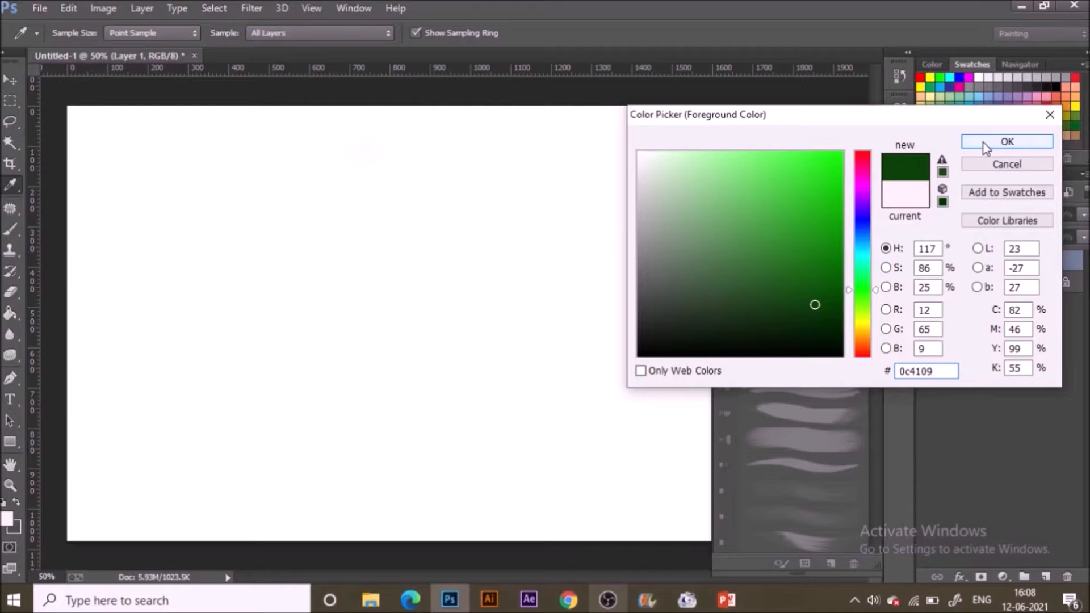
click(983, 142)
key(b)
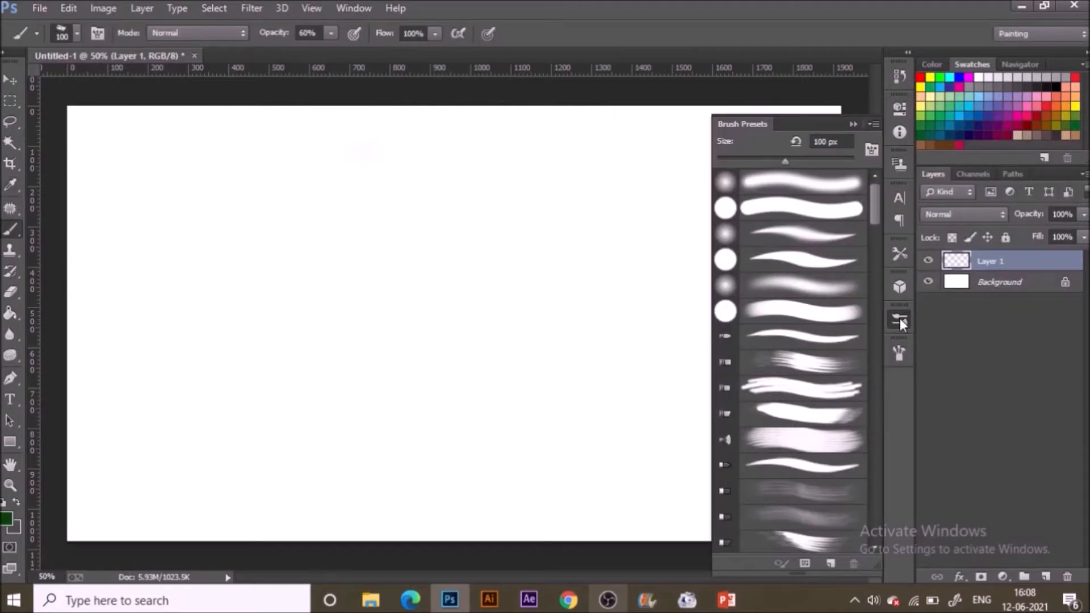
Choose the hard round preset with tapered ends and reduce its size to 20 px.
click(826, 260)
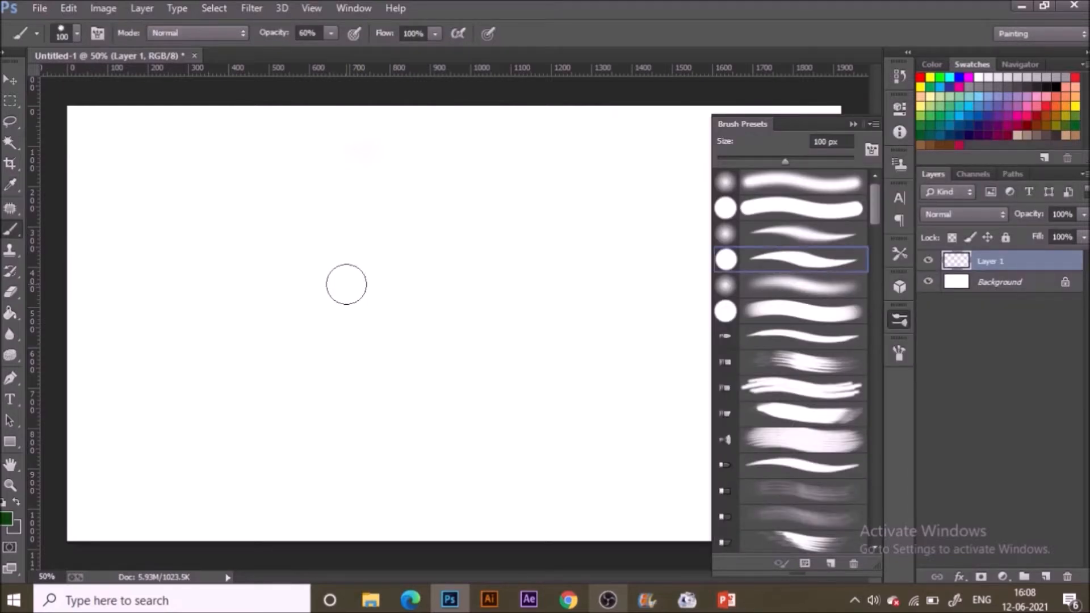
key(bracketleft)
key(bracketleft)
key(bracketleft)
key(bracketleft)
key(bracketleft)
key(bracketleft)
key(bracketleft)
key(bracketleft)
key(bracketleft)
key(bracketleft)
key(bracketleft)
key(bracketleft)
Sketch the left and right edges of the tree trunk, raising the brush opacity to 100% after the left edge.
mouse_move(358, 296)
mouse_down()
mouse_move(393, 445)
mouse_move(385, 465)
mouse_up()
key(0)
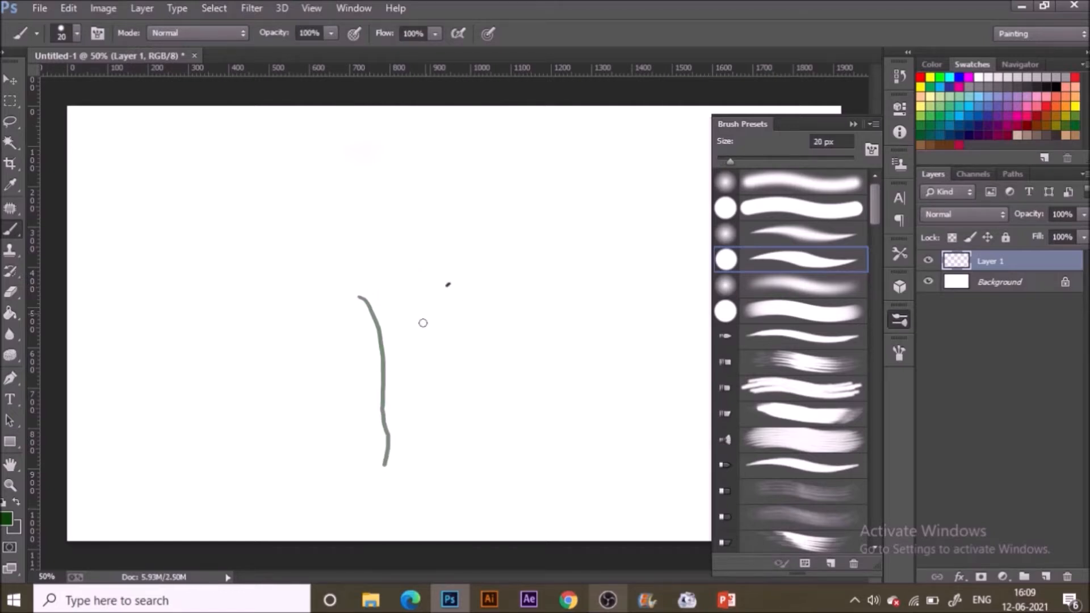
drag(451, 287, 413, 472)
Erase the faint left trunk edge and redraw it in solid dark green with a 15 px brush.
key(e)
drag(360, 309, 359, 457)
key(b)
key(bracketright)
key(bracketright)
key(bracketright)
key(bracketright)
key(bracketright)
drag(372, 288, 385, 466)
Draw forked branches above the trunk and close the outline at the trunk base and branch tips.
mouse_move(389, 286)
mouse_down()
mouse_move(403, 212)
mouse_move(399, 254)
mouse_move(352, 275)
mouse_move(394, 253)
mouse_move(407, 264)
mouse_move(438, 230)
mouse_move(411, 278)
mouse_move(464, 229)
mouse_up()
key(ctrl+z)
mouse_move(436, 283)
mouse_down()
mouse_move(466, 272)
mouse_move(437, 279)
mouse_move(491, 245)
mouse_up()
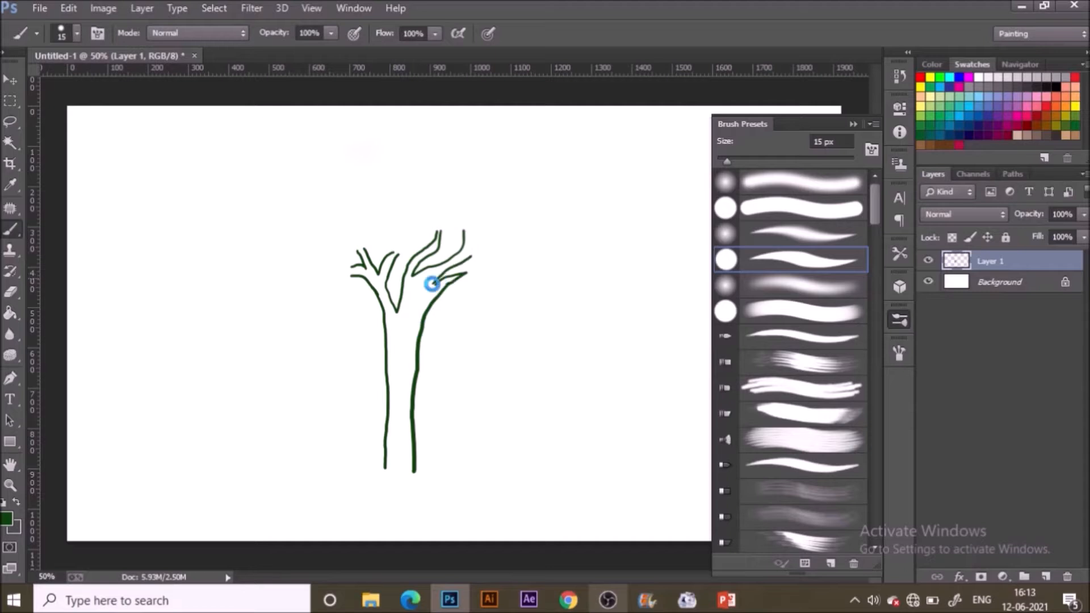
drag(385, 467, 414, 475)
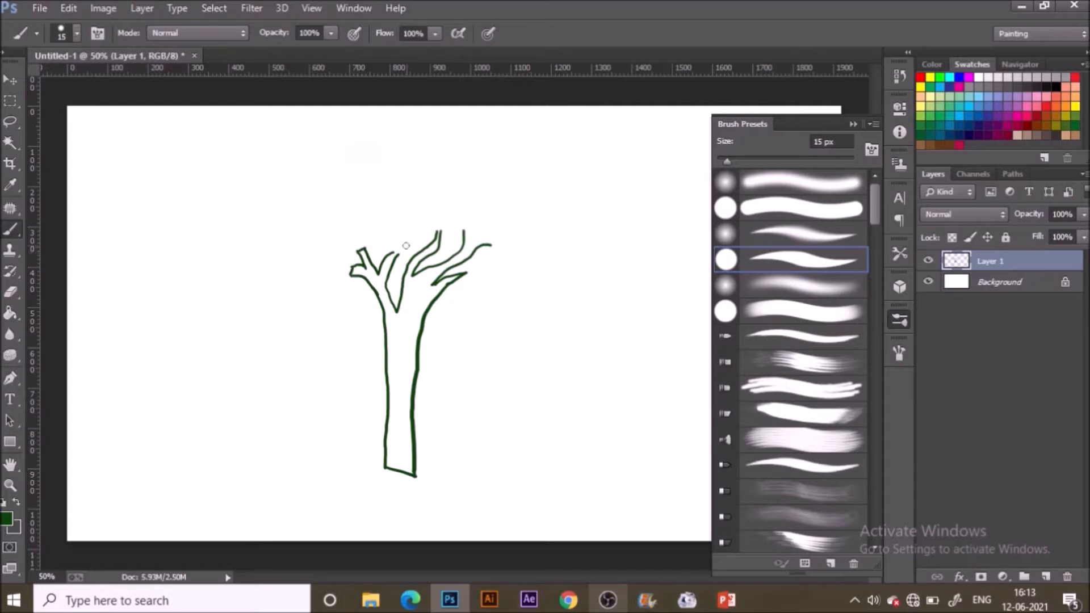
drag(386, 267, 377, 278)
drag(466, 228, 491, 248)
Fill the trunk and branch outlines with the dark green using the Paint Bucket.
key(g)
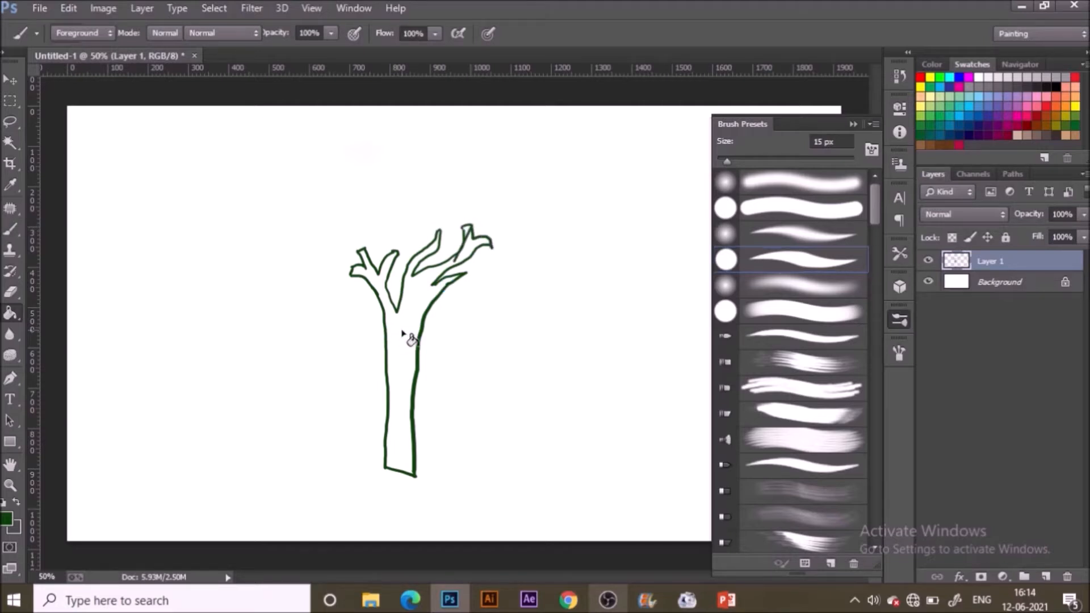
click(400, 361)
click(460, 241)
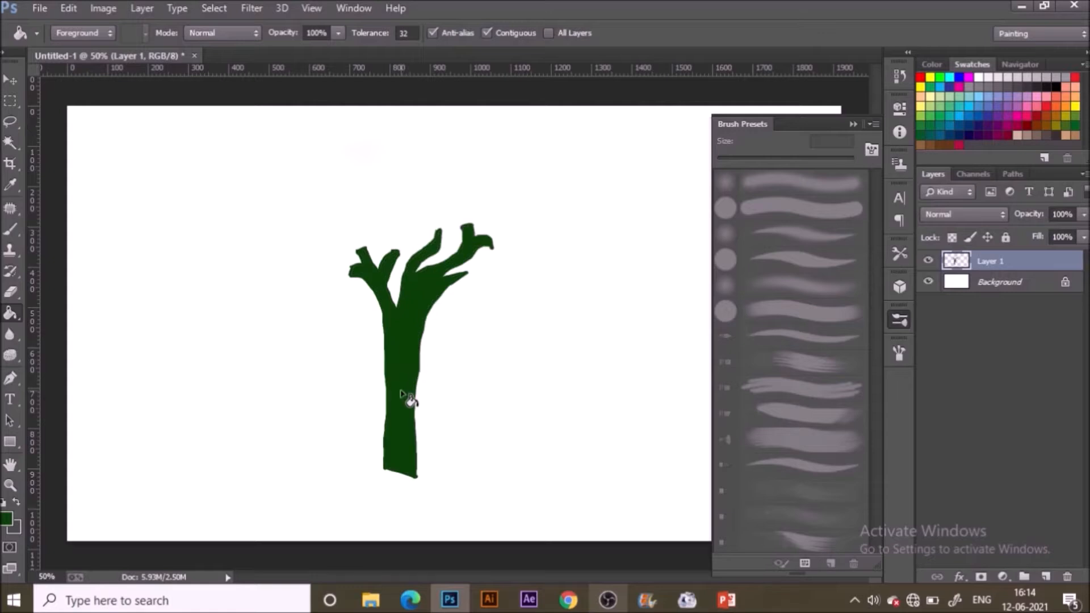
Switch back to the Brush tool and choose the 23 px textured leaf-like preset.
key(b)
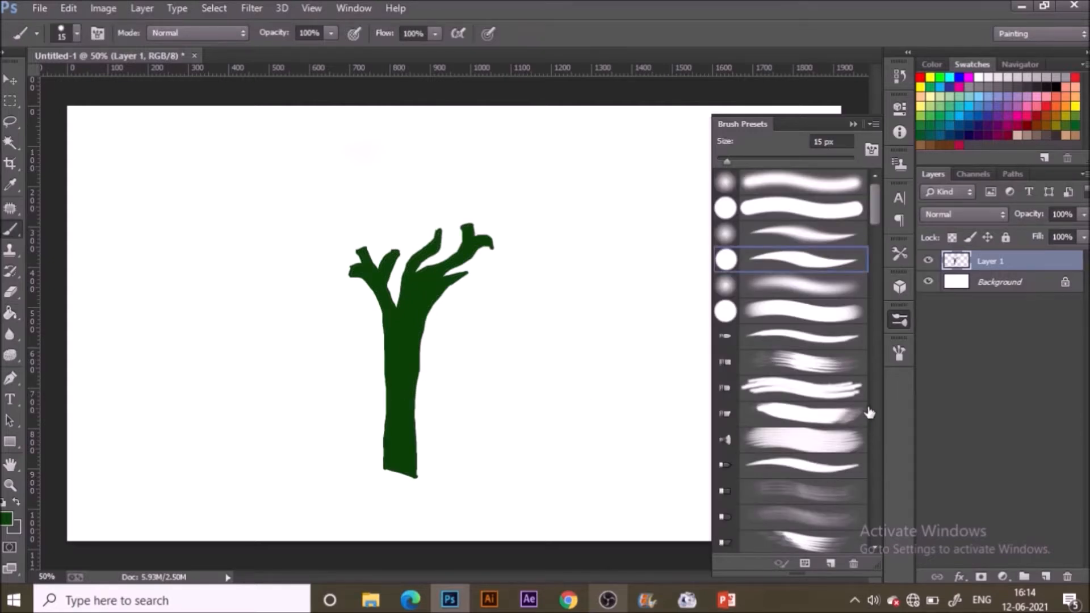
click(876, 435)
click(875, 435)
click(770, 283)
click(770, 316)
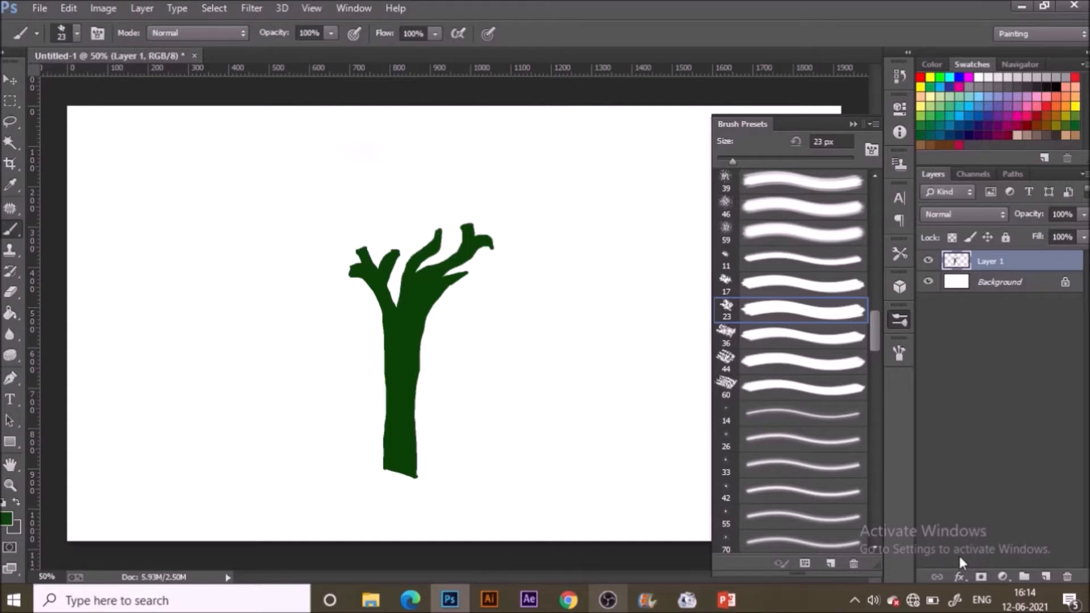
Add a new layer above Layer 1, lower Layer 1's opacity to 58%, and make the new layer active.
click(1045, 576)
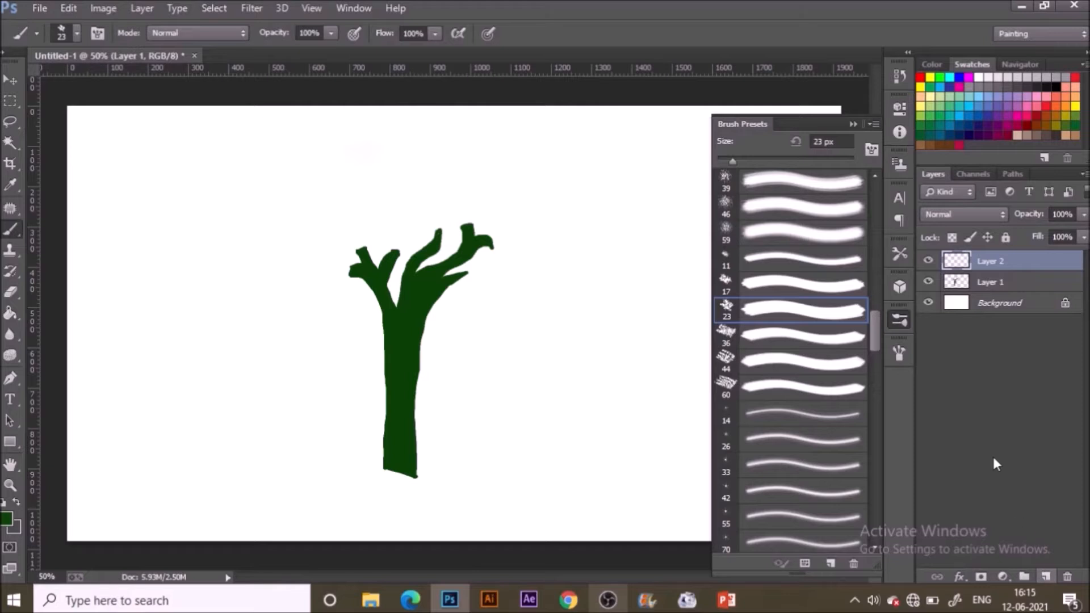
click(1005, 282)
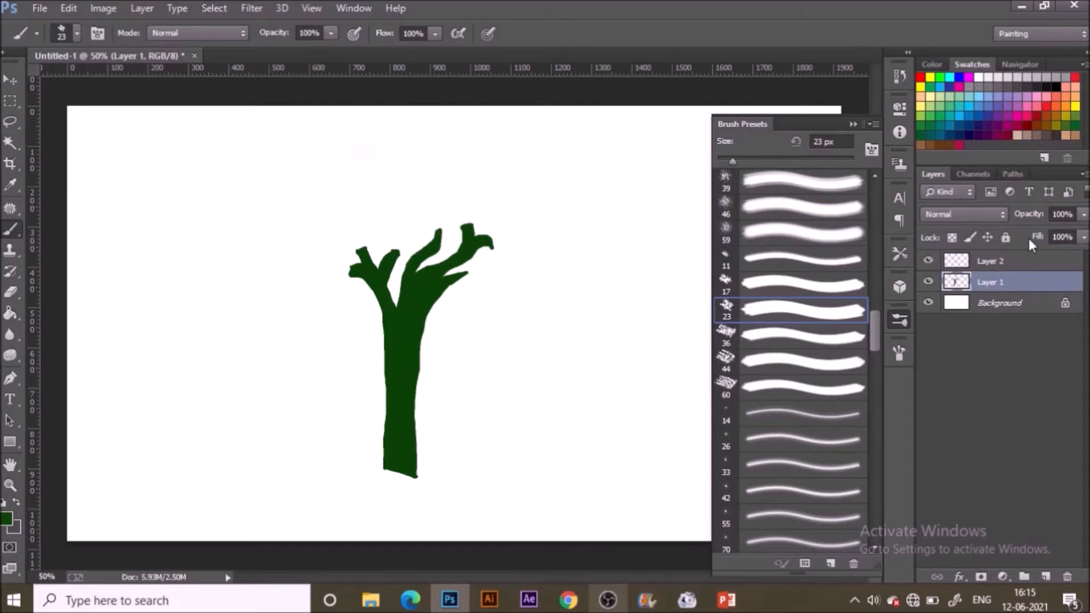
click(1082, 216)
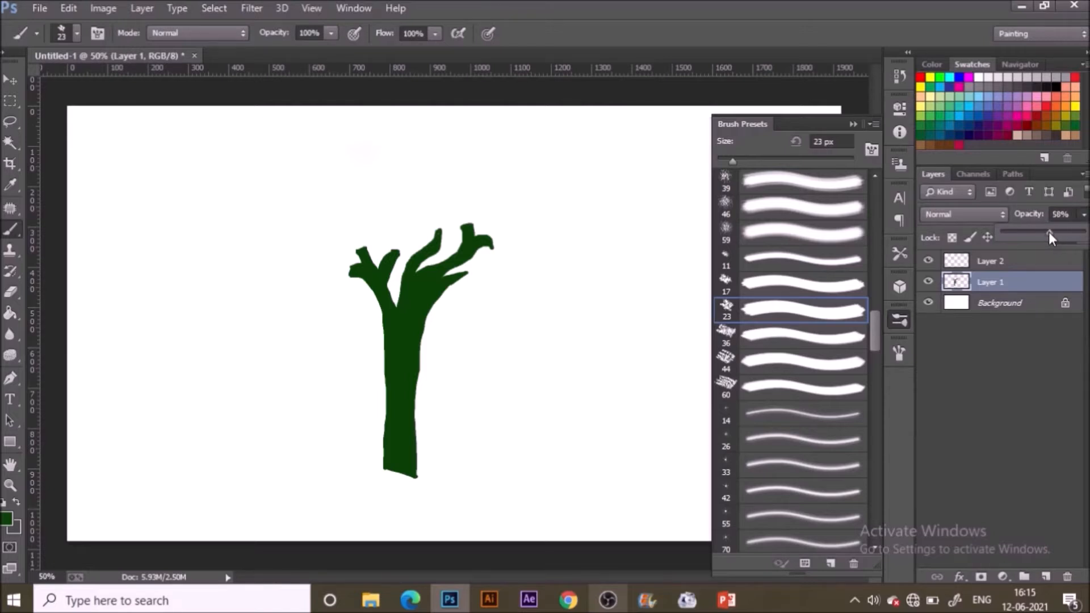
click(1017, 338)
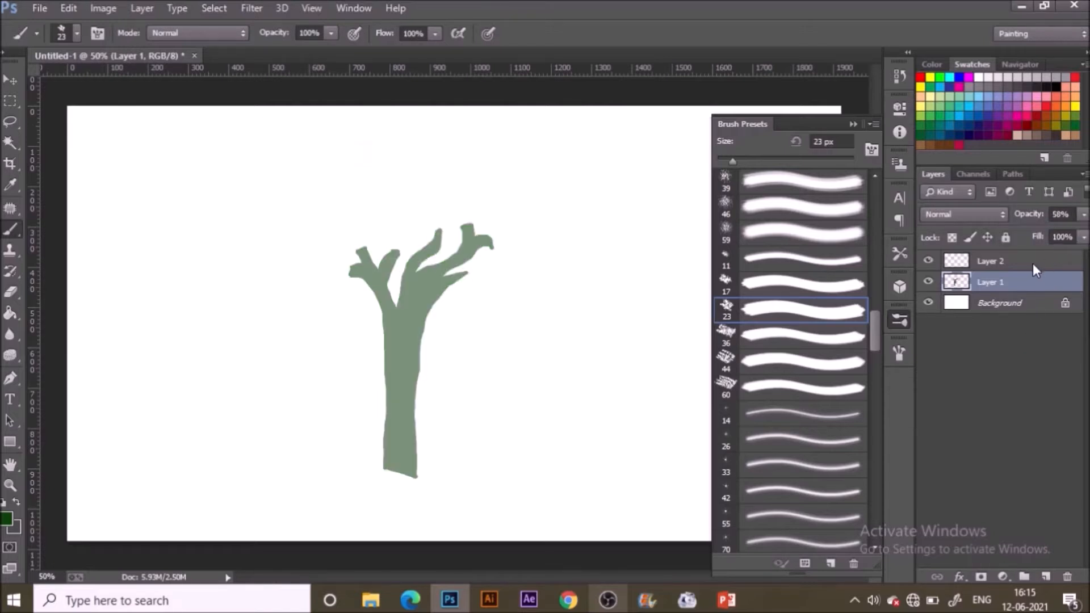
click(1018, 262)
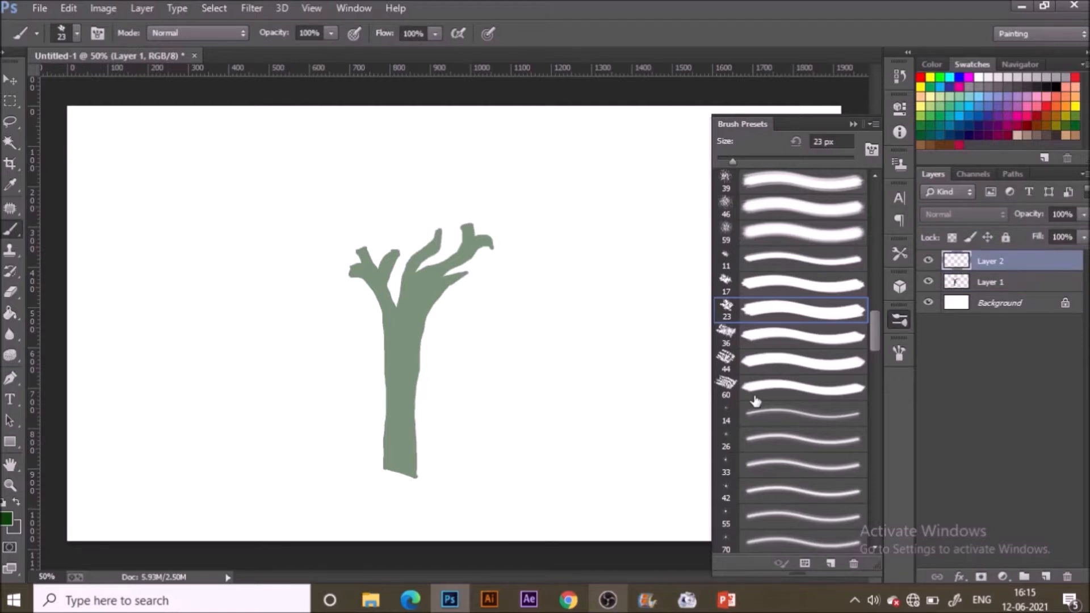
Enlarge the textured brush to 100 px and paint a rounded foliage crown over the branches on Layer 2.
key(bracketright)
key(bracketright)
key(bracketright)
key(bracketright)
key(bracketright)
key(bracketright)
key(bracketright)
key(bracketright)
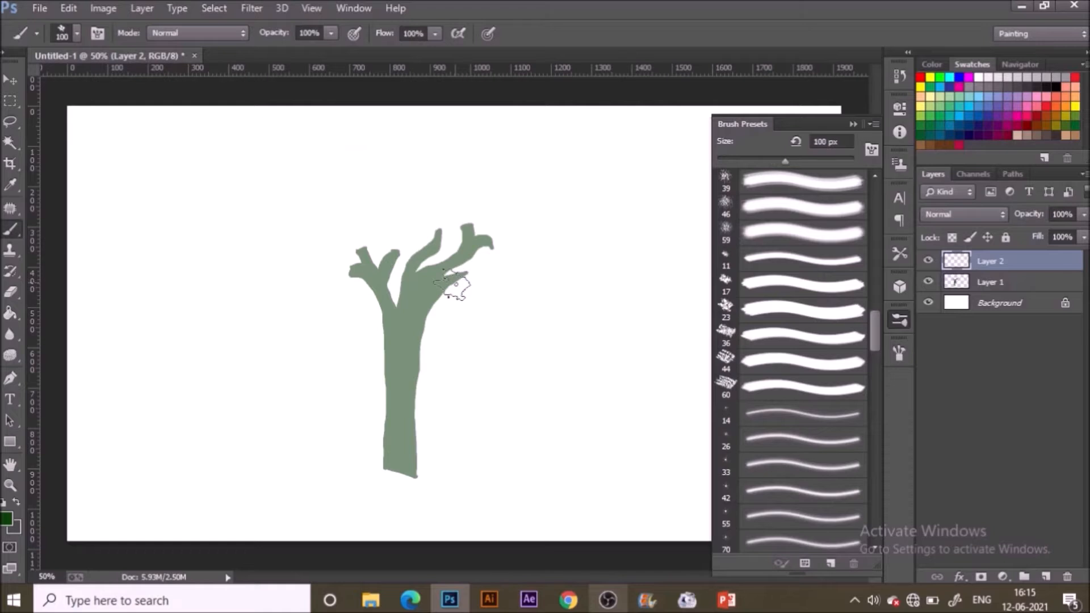
mouse_move(332, 273)
mouse_down()
mouse_move(376, 258)
mouse_move(319, 234)
mouse_move(371, 215)
mouse_move(406, 335)
mouse_move(404, 265)
mouse_move(383, 259)
mouse_move(391, 233)
mouse_move(411, 222)
mouse_move(412, 195)
mouse_move(430, 254)
mouse_move(422, 267)
mouse_move(419, 178)
mouse_move(478, 273)
mouse_move(524, 284)
mouse_move(495, 201)
mouse_move(446, 283)
mouse_move(501, 283)
mouse_move(472, 237)
mouse_move(515, 259)
mouse_move(503, 263)
mouse_move(462, 238)
mouse_move(536, 298)
mouse_up()
mouse_move(416, 180)
mouse_down()
mouse_move(546, 260)
mouse_move(451, 302)
mouse_move(347, 315)
mouse_move(442, 170)
mouse_move(369, 164)
mouse_move(433, 165)
mouse_move(494, 184)
mouse_up()
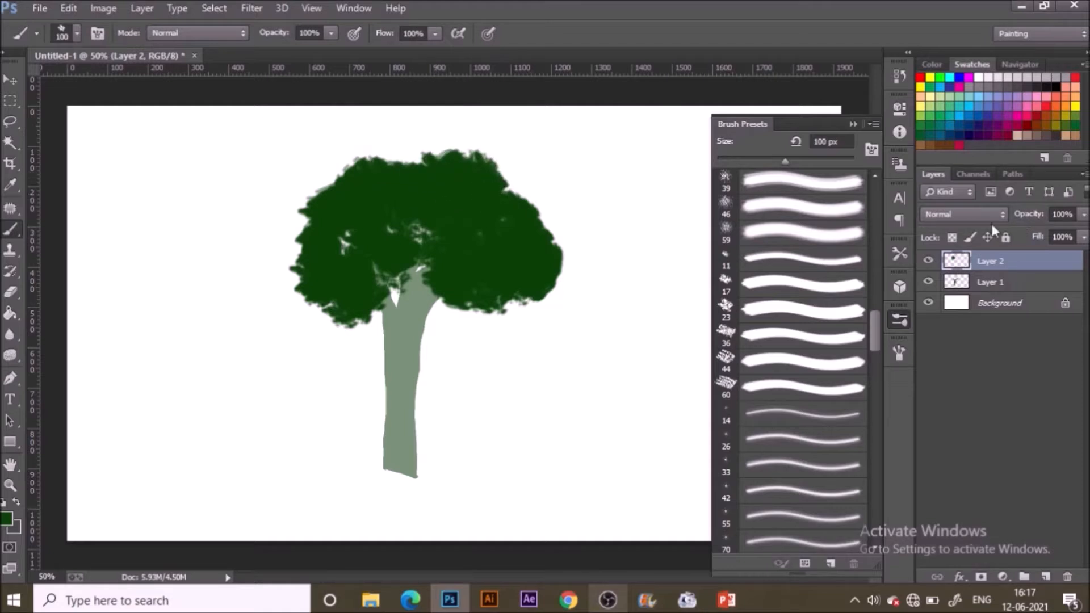
Move the foliage and trunk layers down together on the canvas and reselect Layer 2.
shift+click(1001, 284)
key(v)
drag(471, 257, 471, 307)
click(993, 260)
Widen the foliage crown with the textured brush along its upper and left edges and around the top of the trunk.
key(b)
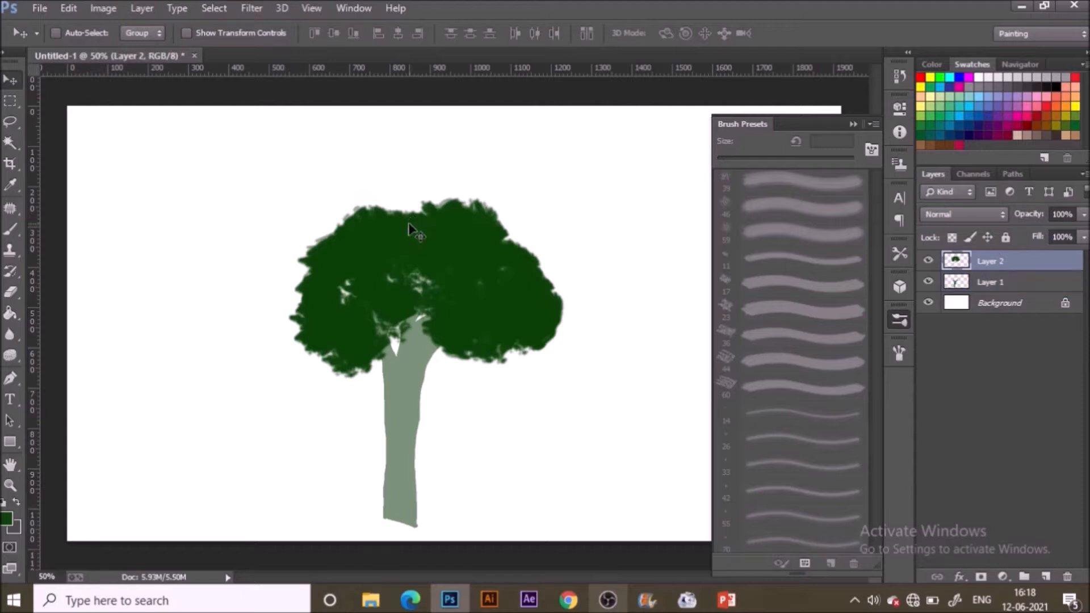
mouse_move(308, 265)
mouse_down()
mouse_move(394, 200)
mouse_move(440, 201)
mouse_up()
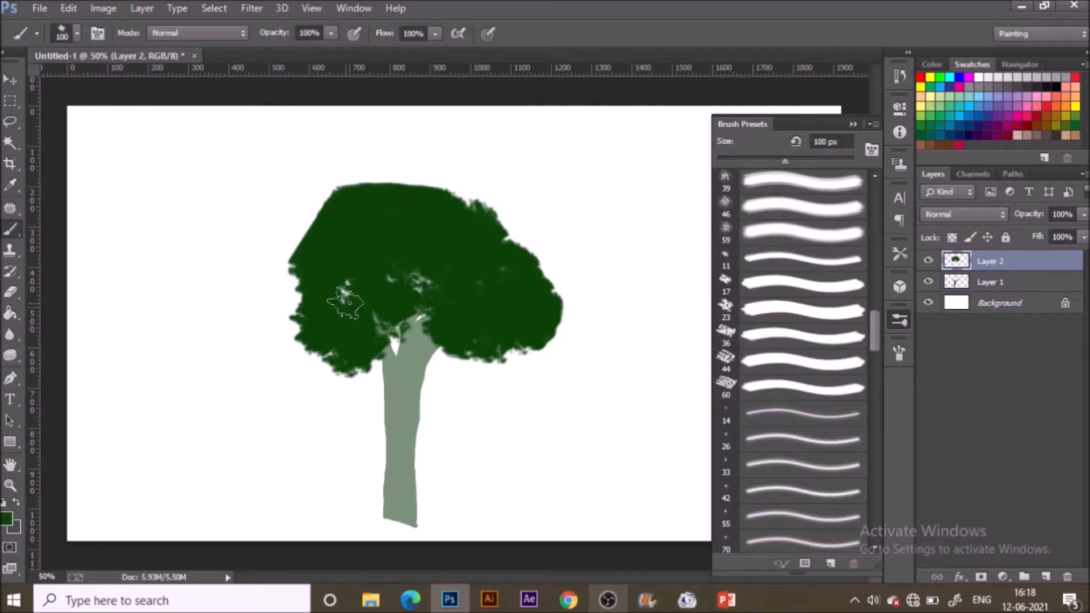
drag(304, 249, 330, 203)
drag(295, 299, 294, 250)
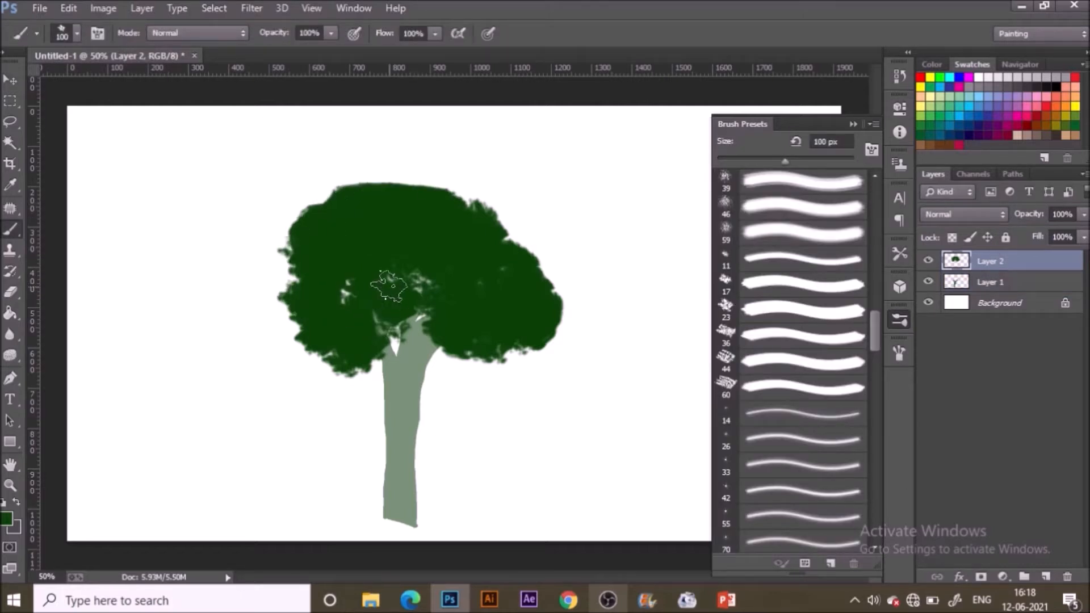
mouse_move(383, 274)
mouse_down()
mouse_move(399, 248)
mouse_move(488, 199)
mouse_move(540, 249)
mouse_move(516, 223)
mouse_move(454, 201)
mouse_move(528, 311)
mouse_move(502, 285)
mouse_move(309, 261)
mouse_move(284, 279)
mouse_up()
mouse_move(474, 376)
mouse_down()
mouse_move(452, 372)
mouse_move(479, 396)
mouse_up()
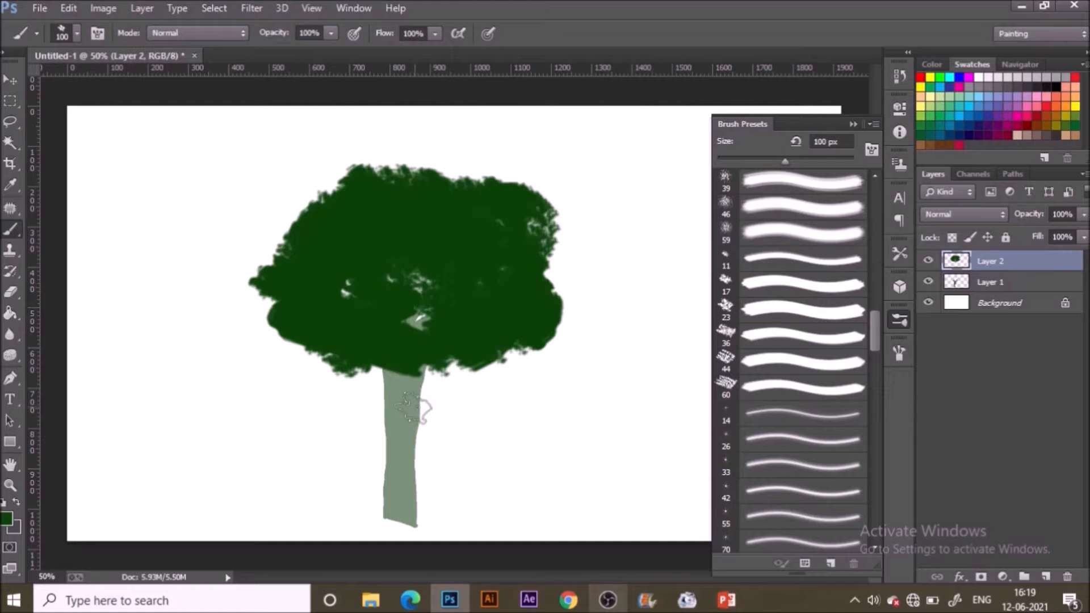
Undo the last foliage stroke and extend the crown's right side and peak with more dark green foliage.
key(ctrl+z)
mouse_move(420, 320)
mouse_down()
mouse_move(438, 373)
mouse_move(553, 305)
mouse_up()
mouse_move(564, 236)
mouse_down()
mouse_move(551, 290)
mouse_move(557, 317)
mouse_move(545, 293)
mouse_up()
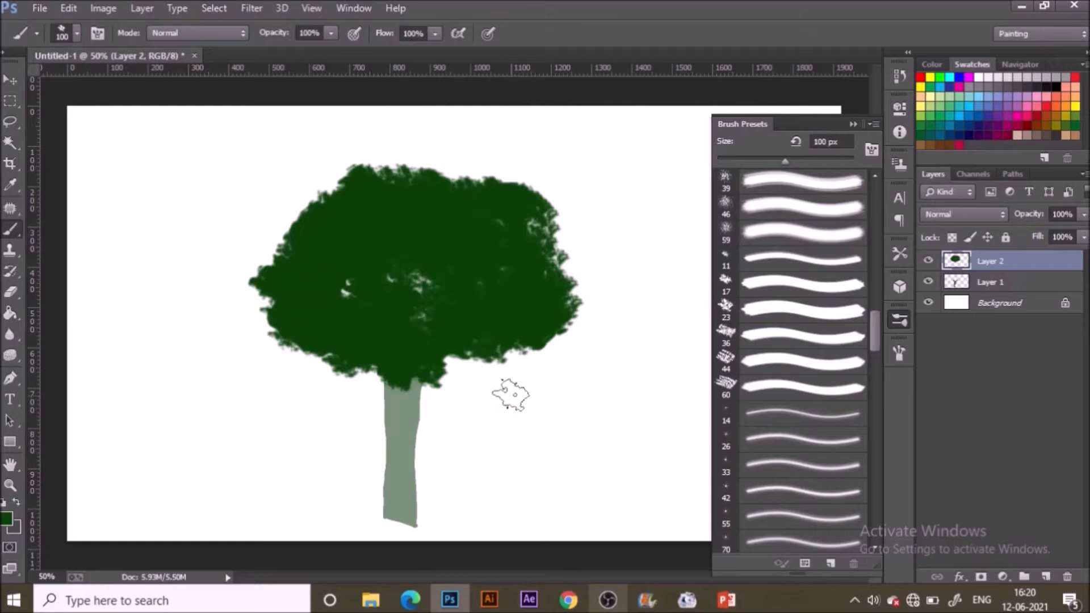
mouse_move(419, 160)
mouse_down()
mouse_move(457, 161)
mouse_move(489, 186)
mouse_move(399, 169)
mouse_up()
Turn on Shape Dynamics for the brush and set the size jitter control to Pen Pressure.
click(899, 352)
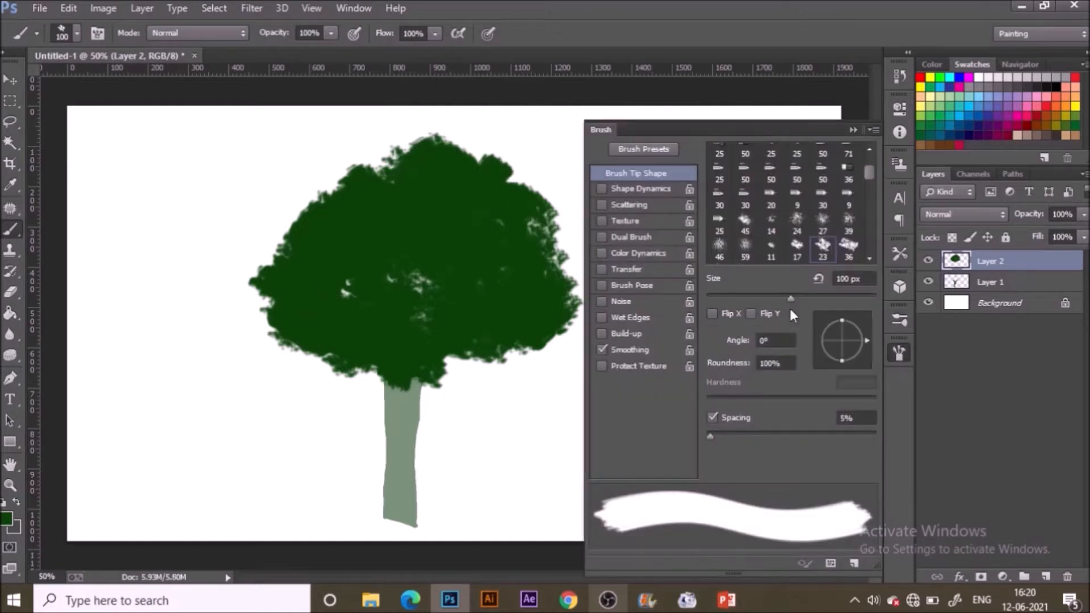
click(647, 189)
click(811, 186)
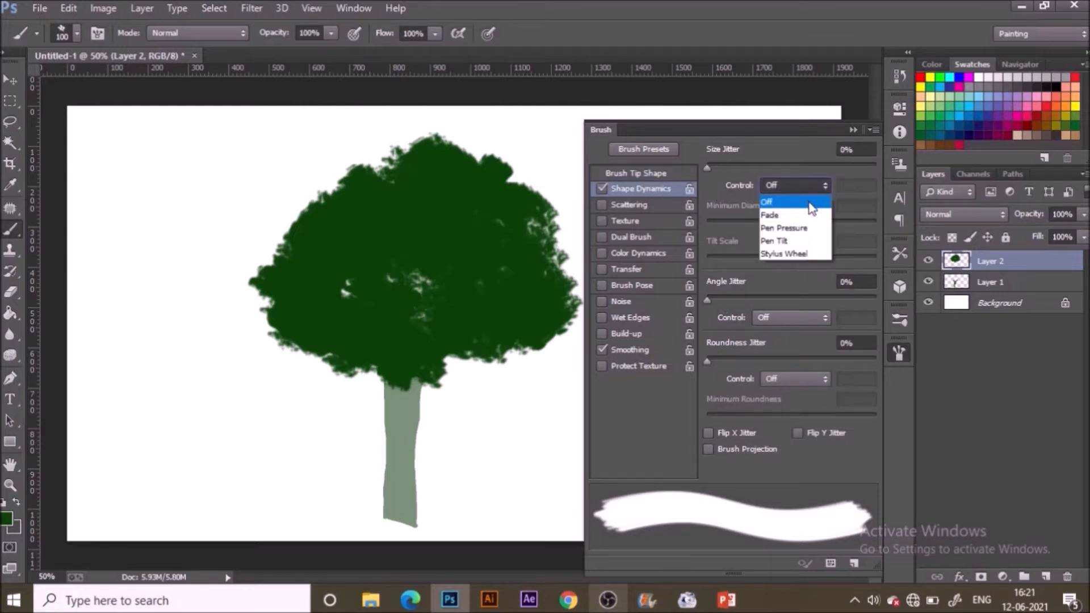
click(797, 227)
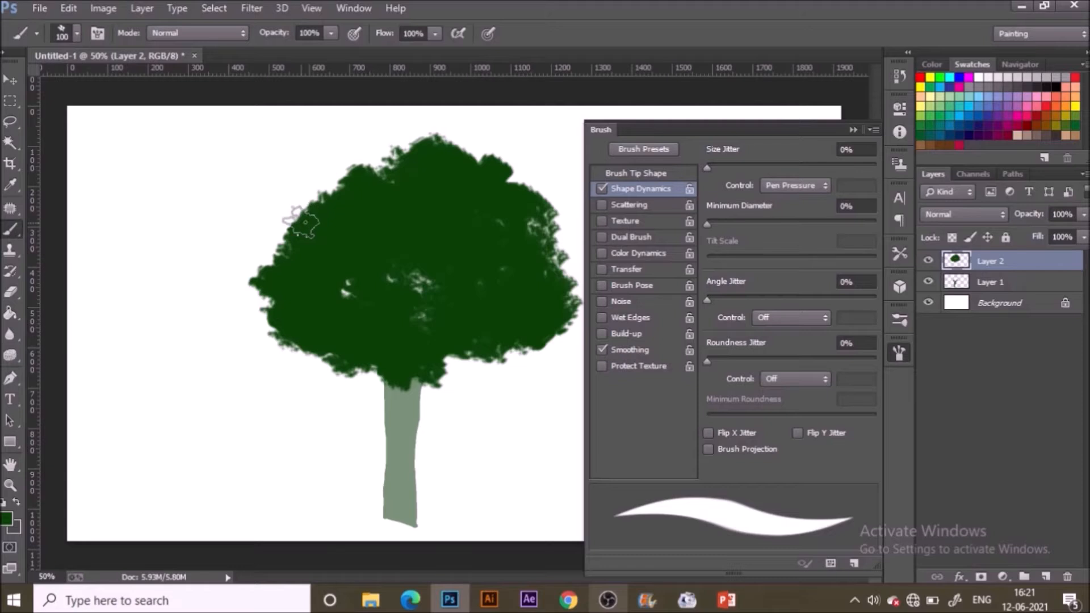
Try pressure-sensitive foliage strokes along the crown's left edge and undo the one across its upper-left side.
click(298, 228)
mouse_move(304, 205)
mouse_down()
mouse_move(360, 172)
mouse_move(388, 179)
mouse_move(410, 151)
mouse_up()
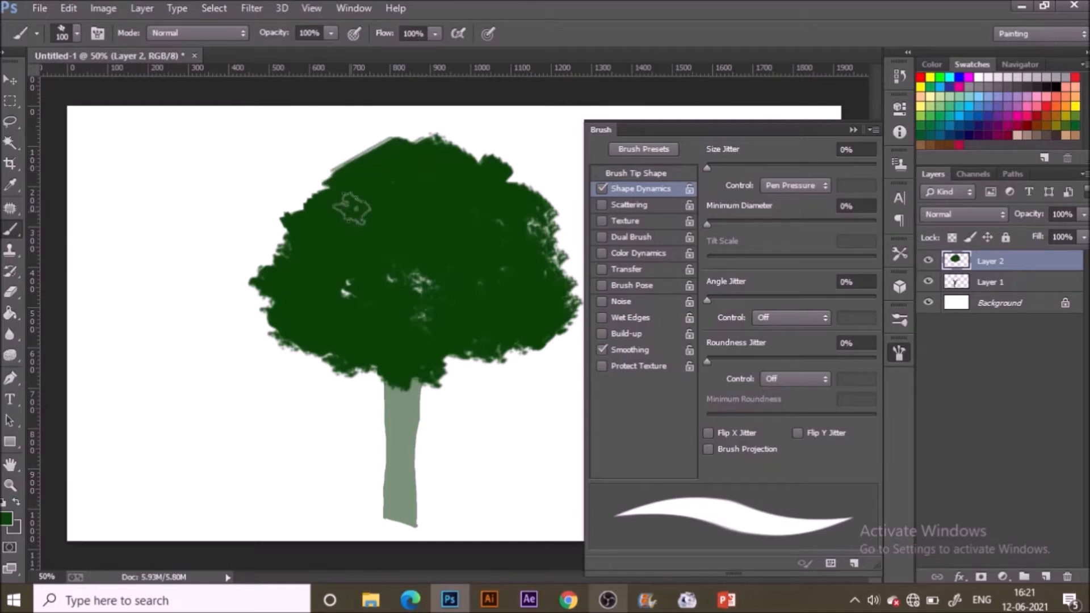
key(ctrl+z)
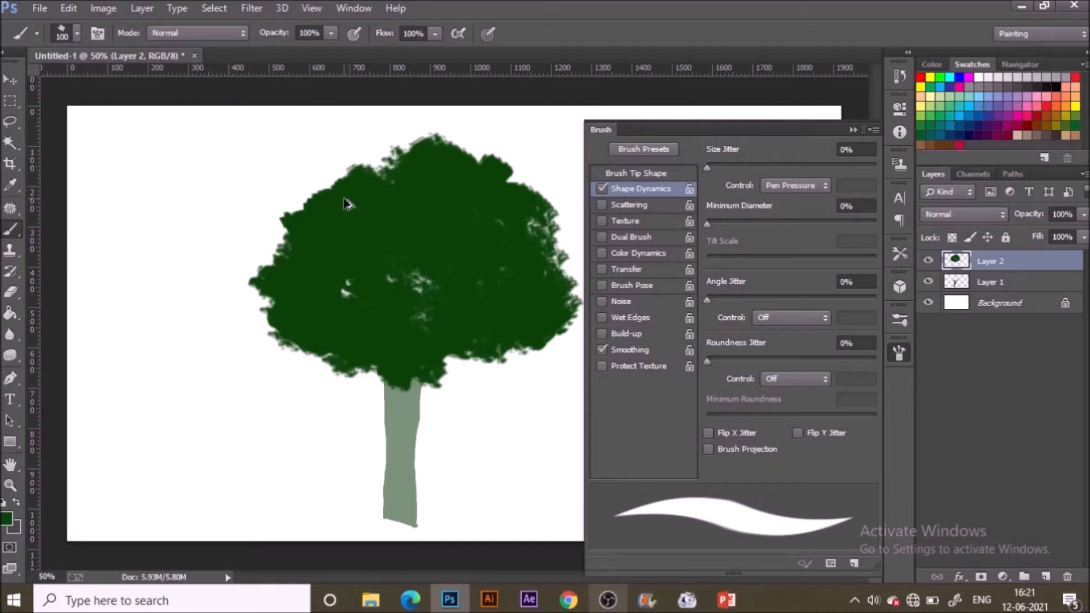
mouse_move(264, 295)
mouse_down()
mouse_move(292, 341)
mouse_move(335, 355)
mouse_up()
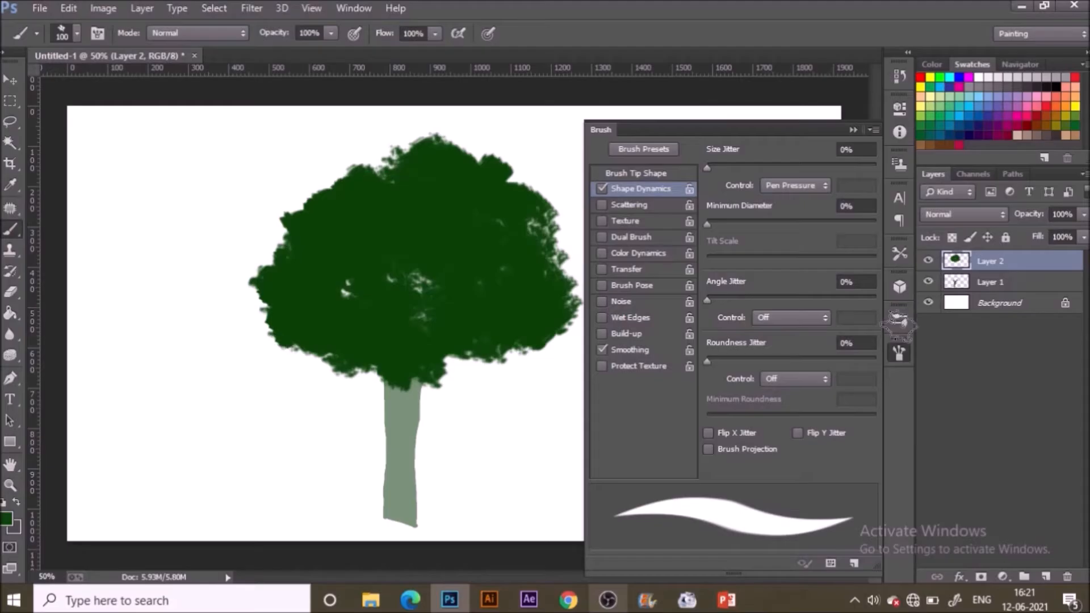
Switch to the Eraser and give it a rough textured brush tip at 70 px.
click(899, 319)
scroll(877, 403, down, 5)
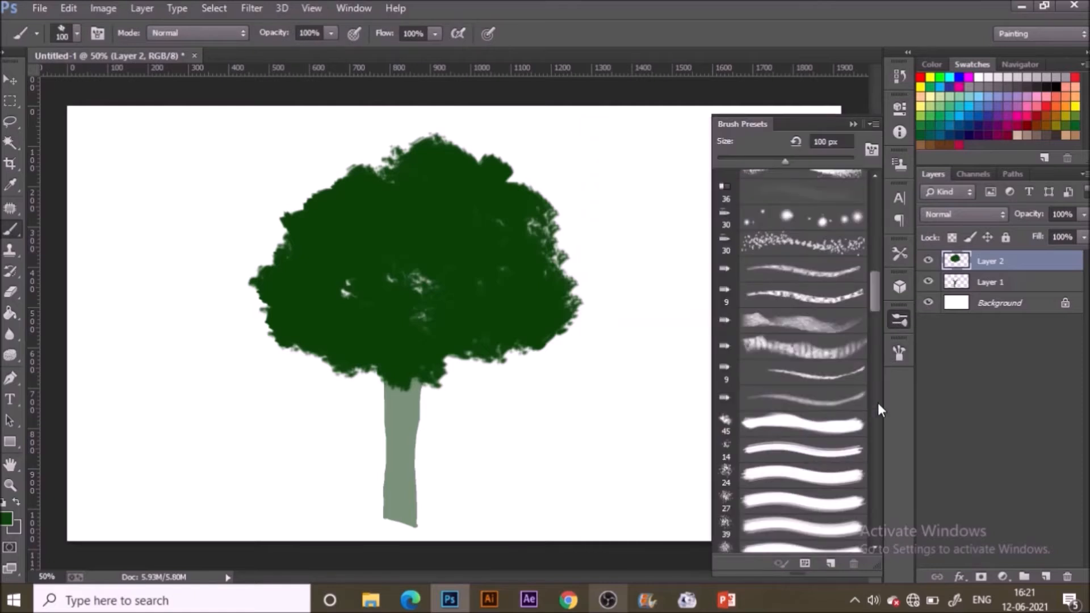
key(e)
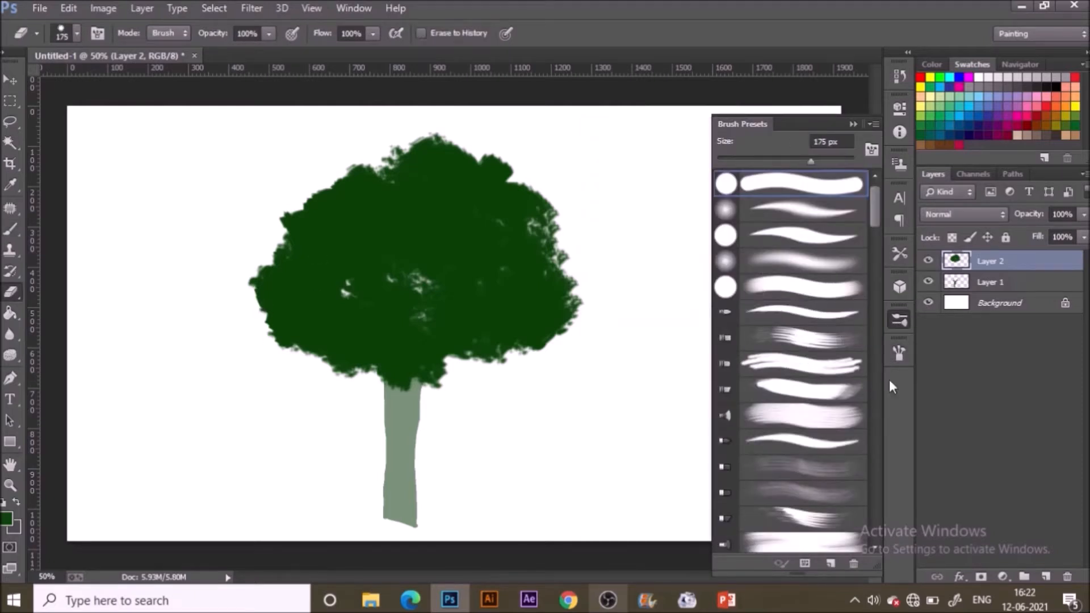
double_click(795, 415)
click(716, 233)
scroll(870, 302, up, 5)
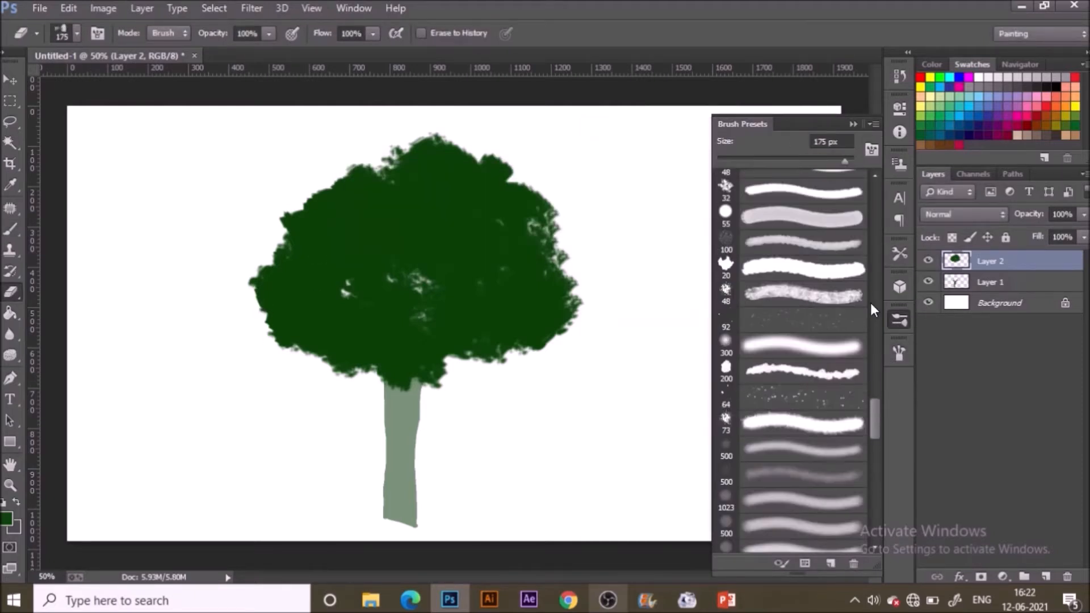
click(823, 317)
key(bracketright)
key(bracketright)
key(bracketright)
key(bracketright)
key(bracketright)
Erase ragged notches into the crown's lower-left edge and undo the stroke that cuts into its interior.
click(259, 299)
click(283, 325)
click(288, 344)
click(320, 361)
drag(318, 273, 326, 324)
key(ctrl+z)
Erase ragged gaps along the crown's upper-left edge and around its peak, undoing the stroke across the very top.
click(278, 262)
click(289, 218)
click(339, 197)
click(387, 170)
click(362, 171)
click(412, 150)
drag(447, 132, 417, 146)
key(ctrl+z)
drag(512, 180, 487, 165)
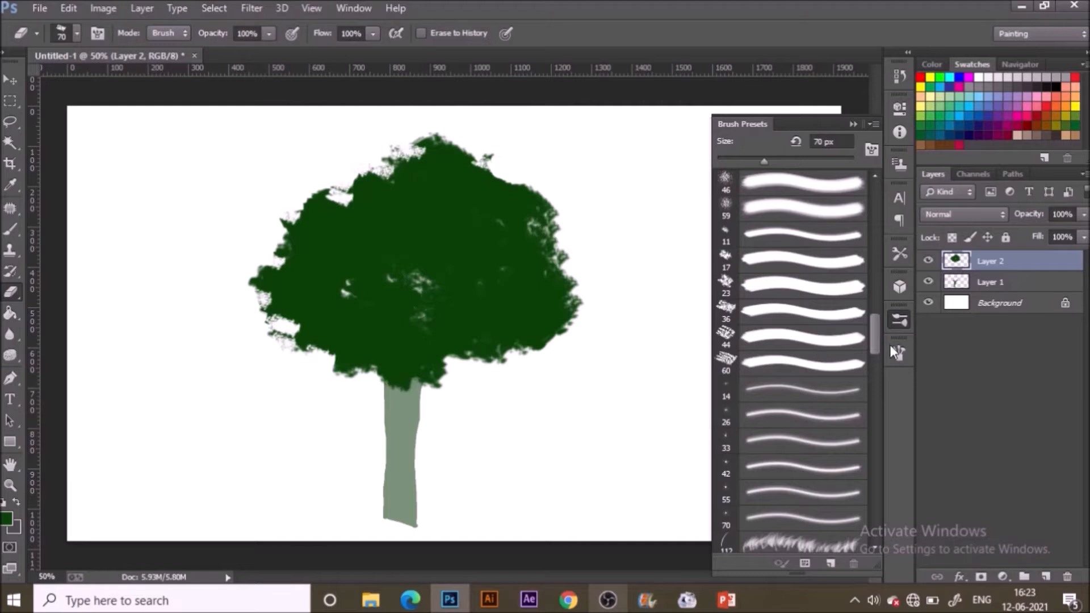
Rotate the eraser tip to -38° and roughen the crown's right and lower-right edges.
click(899, 352)
click(642, 174)
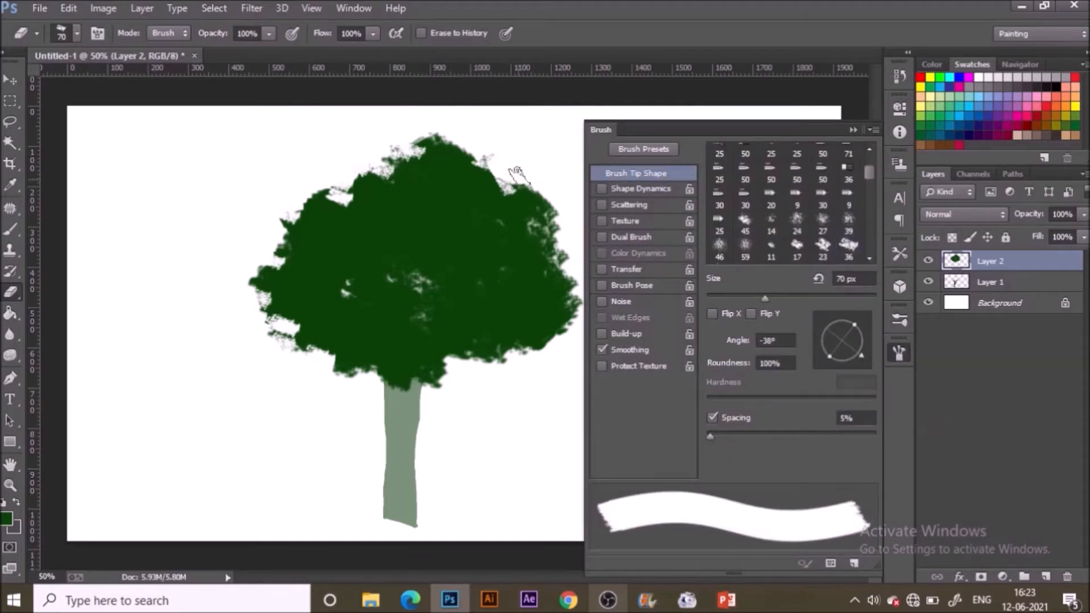
key(b)
key(e)
click(525, 354)
click(507, 346)
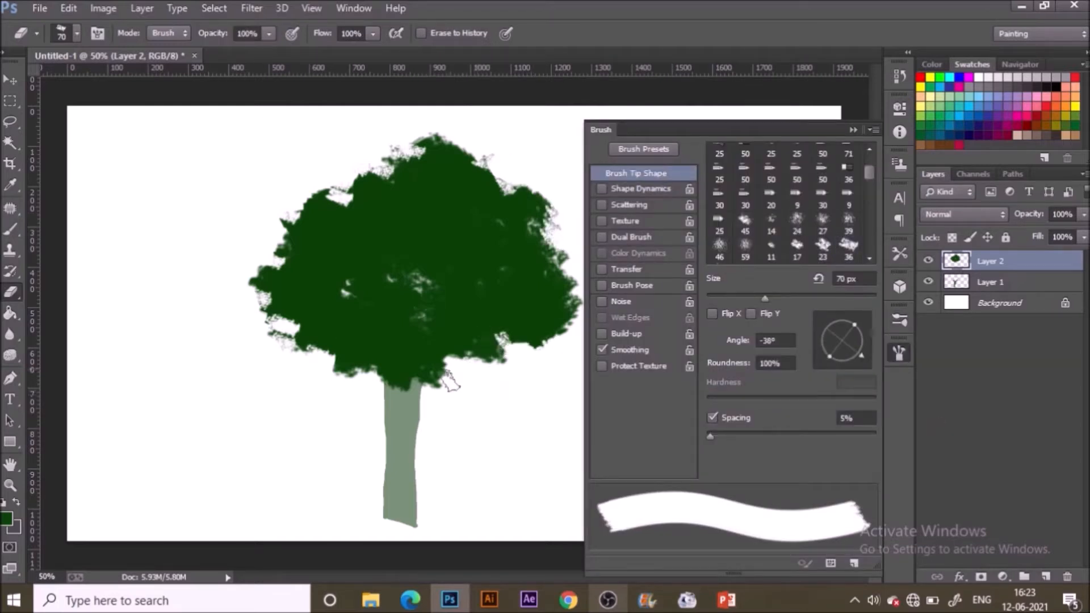
Roughen the crown's underside around the trunk with the eraser at varied tip angles, and return to the Brush tool.
click(446, 368)
drag(405, 393, 438, 384)
drag(863, 335, 818, 331)
click(339, 360)
key(b)
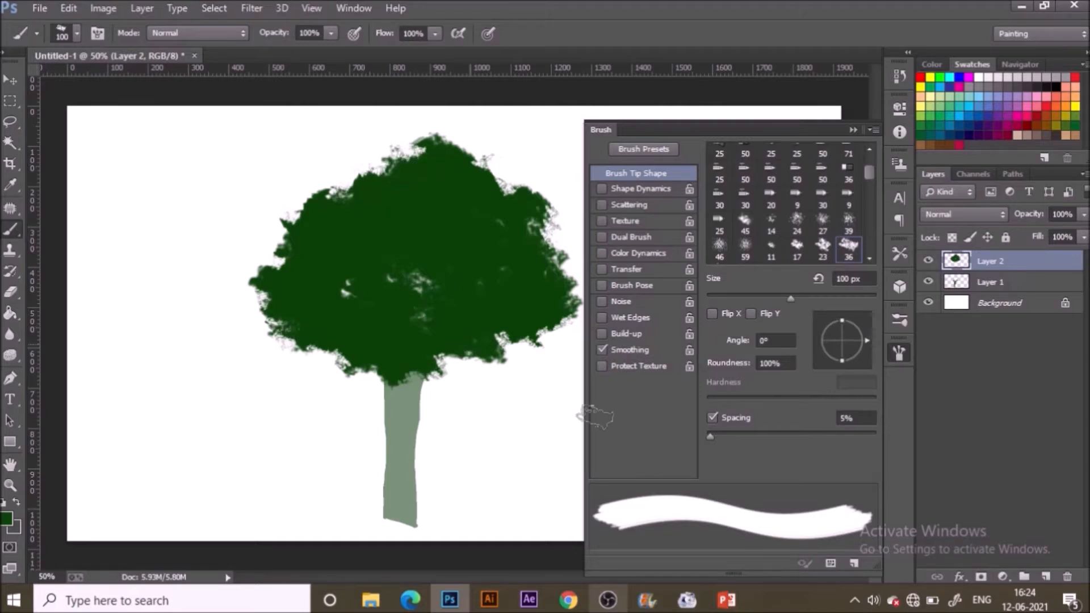
Add a new layer above Layer 2 and make it a clipping mask on the foliage.
click(1044, 577)
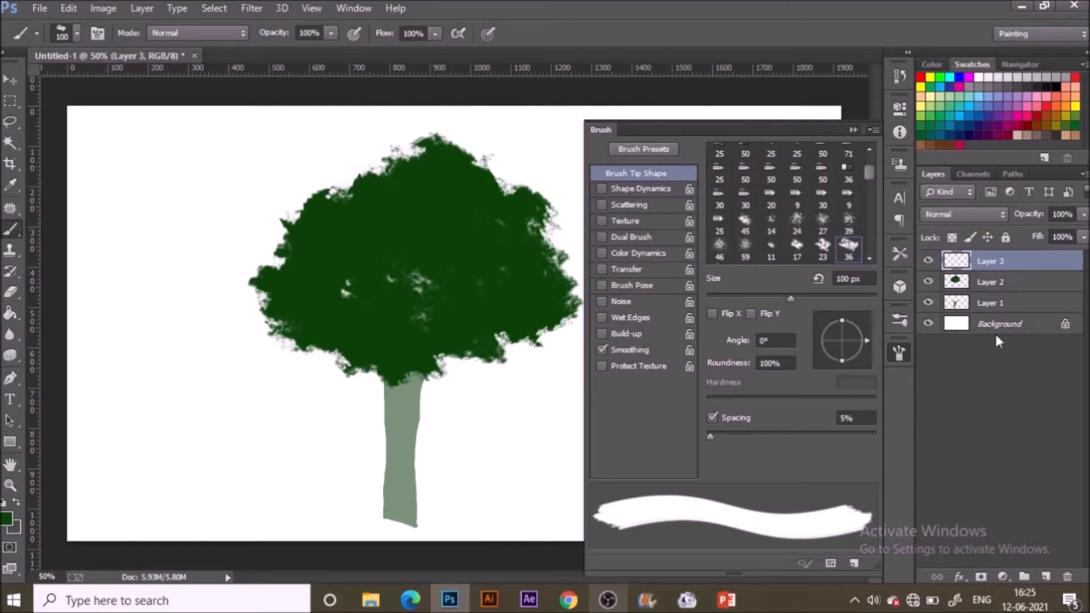
key(alt)
right_click(1016, 270)
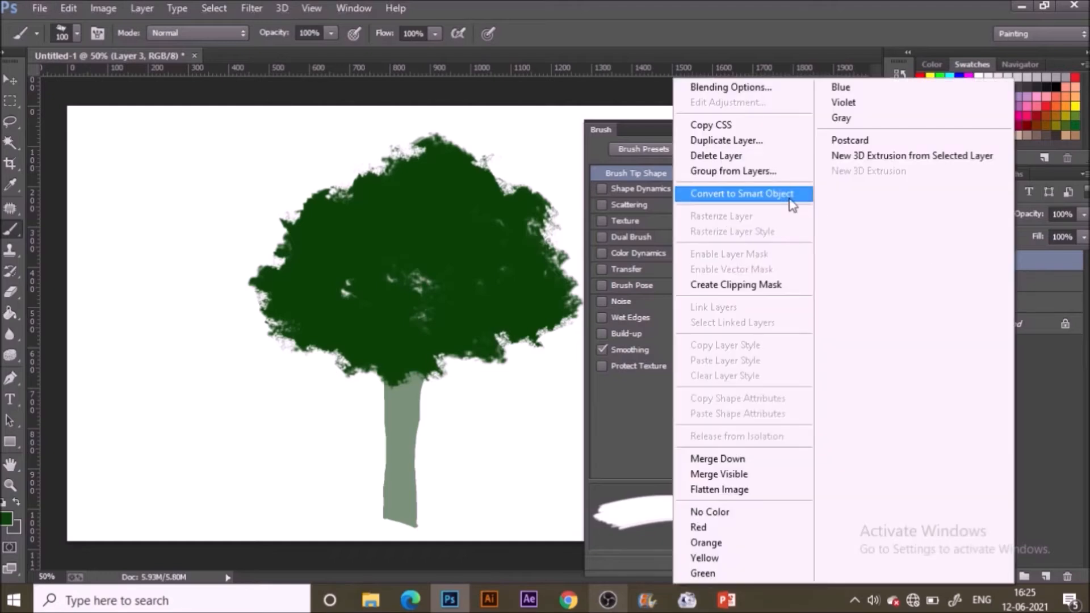
click(777, 289)
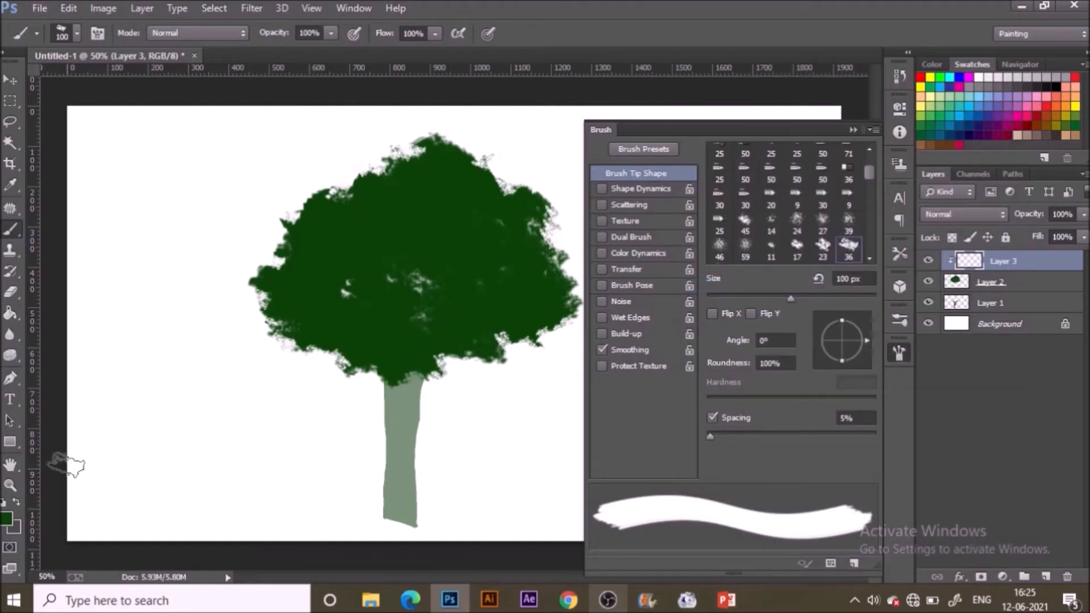
Set the foreground color to a lighter green, 178112, by raising the brightness to 51%.
click(8, 518)
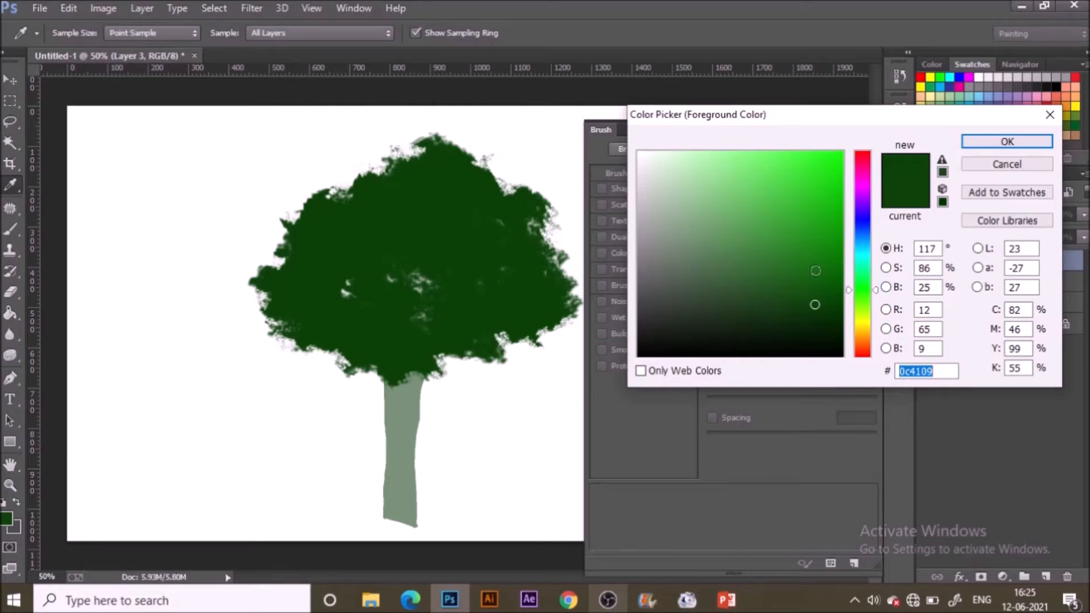
click(899, 288)
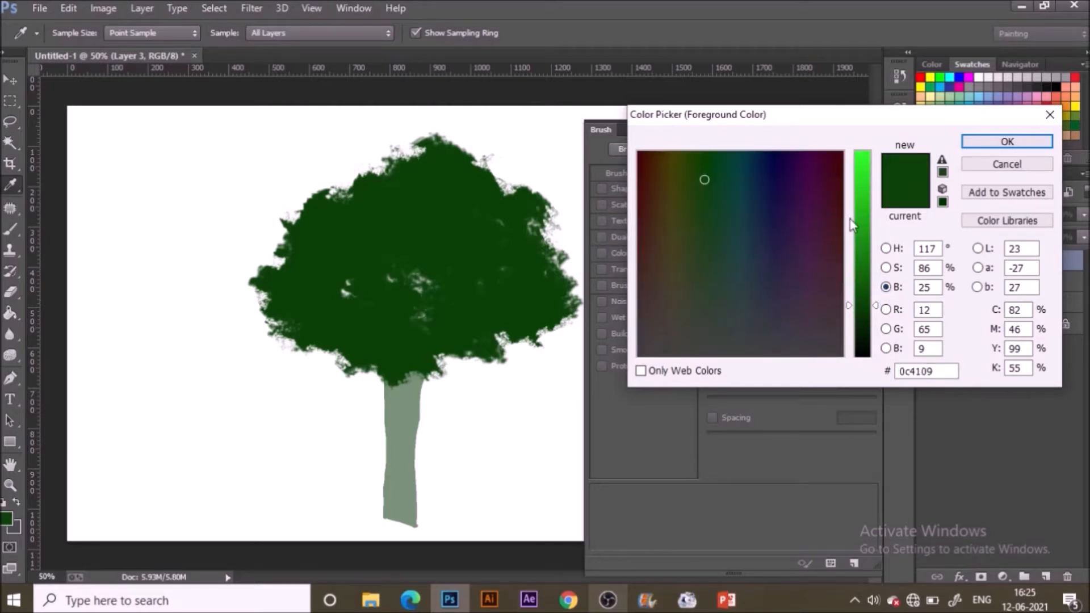
click(866, 276)
drag(868, 278, 866, 253)
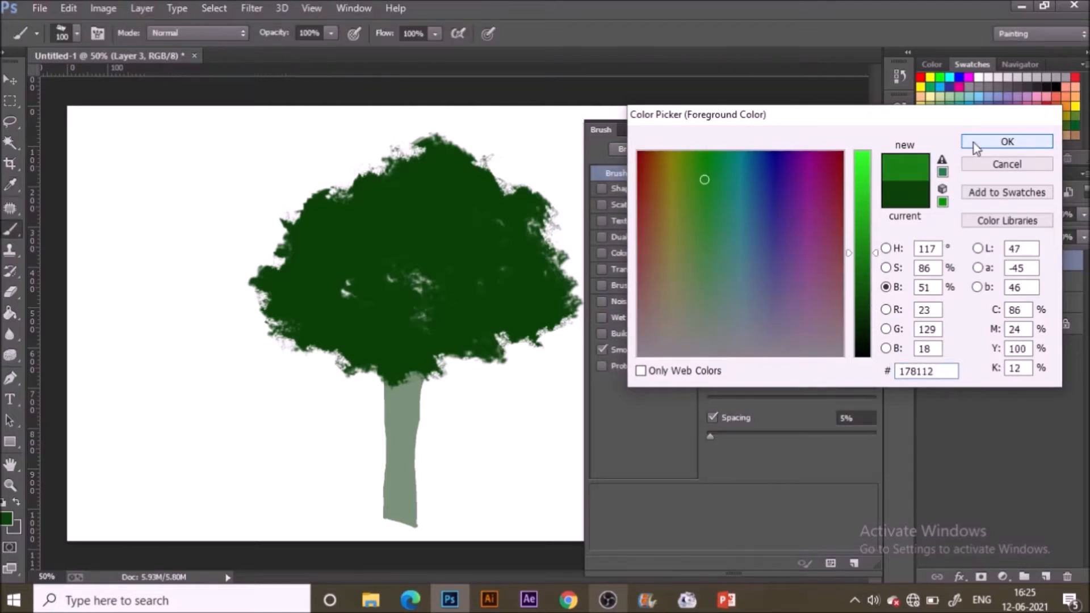
click(973, 142)
Undo the oversized test patch, shrink the brush and paint light green patches on the crown's left side.
drag(365, 238, 349, 243)
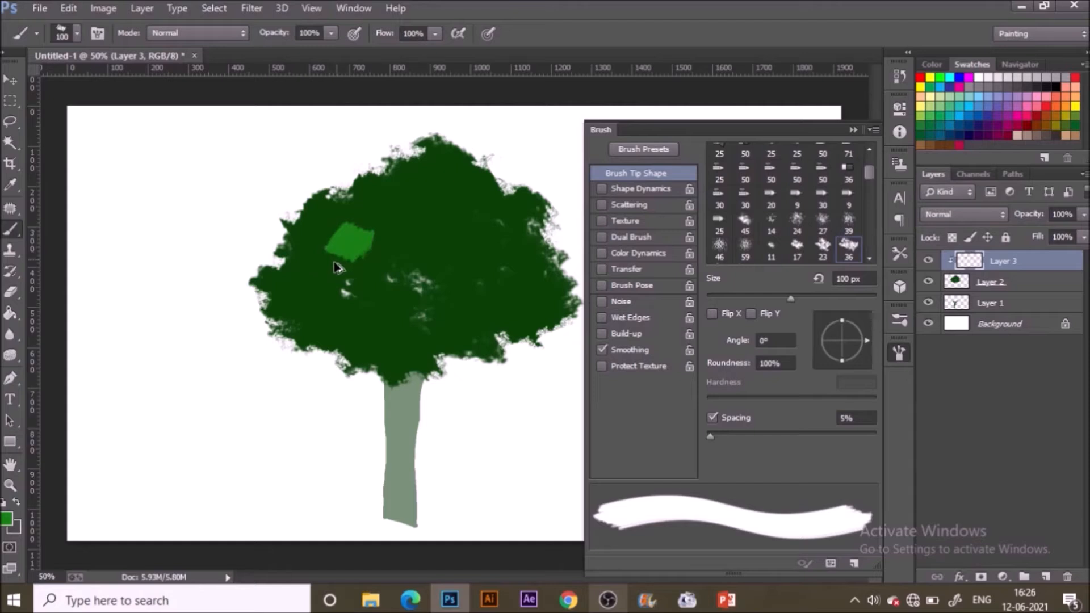
key(ctrl+z)
click(340, 247)
key(bracketleft)
key(bracketleft)
mouse_move(330, 260)
mouse_down()
mouse_move(350, 236)
mouse_move(372, 242)
mouse_up()
drag(298, 285, 325, 307)
Paint more light green patches on the crown's lower middle, right side and upper area, adjusting the brush size.
drag(380, 331, 382, 352)
drag(463, 320, 488, 309)
mouse_move(518, 308)
mouse_down()
mouse_move(530, 280)
mouse_move(520, 296)
mouse_up()
key(bracketleft)
key(bracketleft)
key(bracketleft)
drag(485, 213, 509, 220)
drag(445, 209, 429, 214)
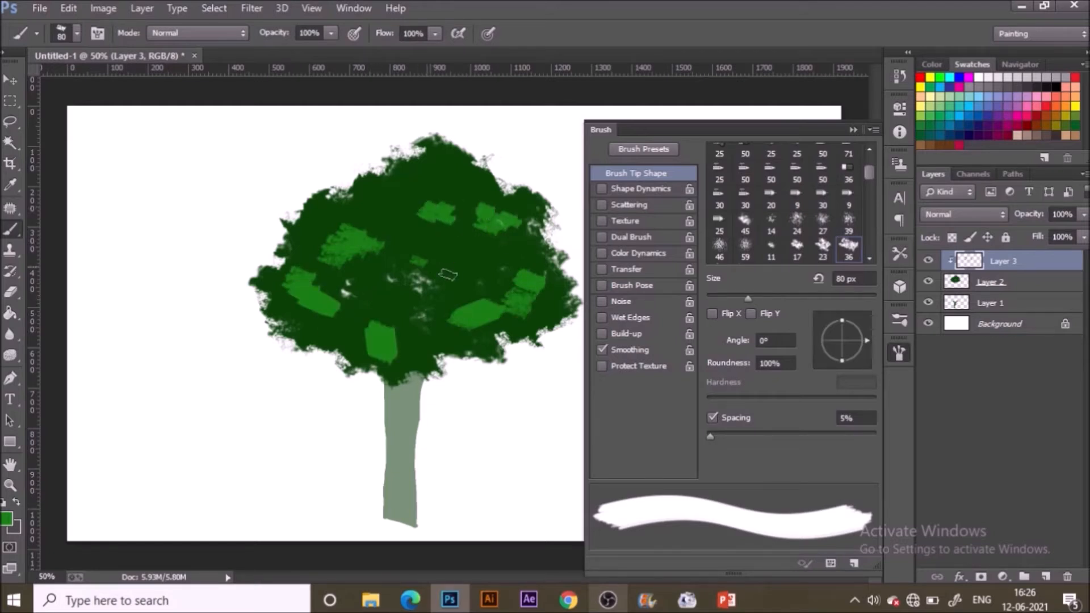
Set up the Smudge tool with 58% strength, Sample All Layers on and a 60 px size for blending the patches.
click(10, 335)
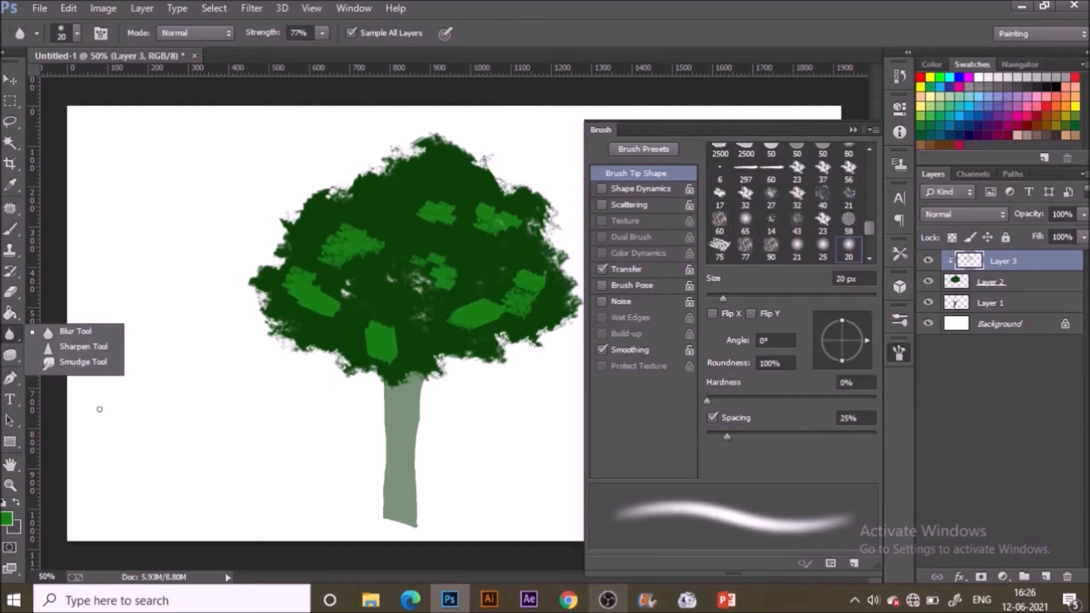
click(63, 363)
drag(306, 33, 333, 51)
click(360, 31)
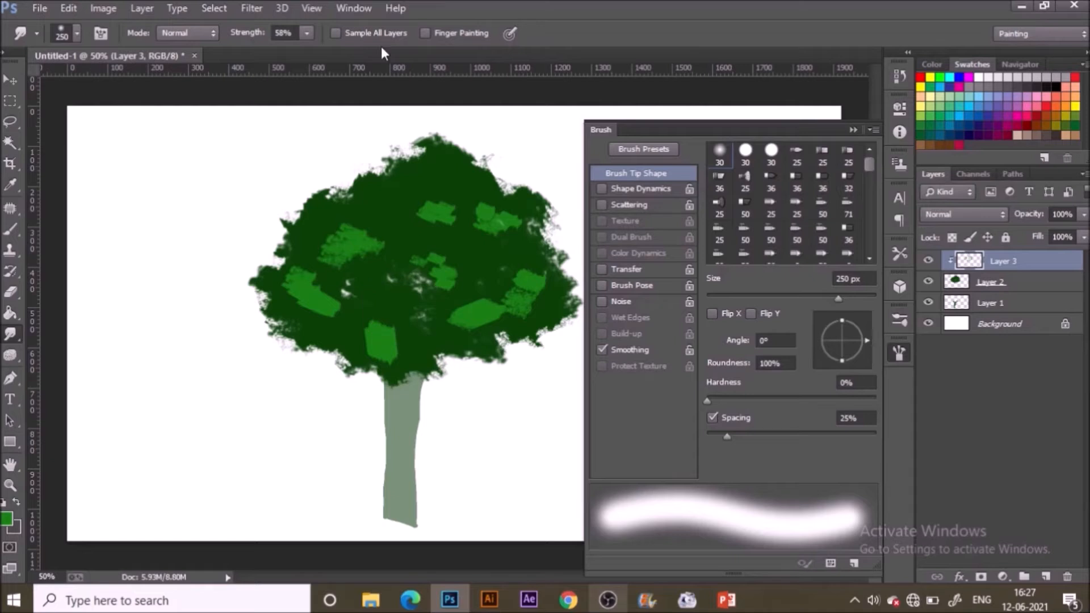
key(bracketleft)
key(bracketleft)
key(bracketleft)
key(bracketleft)
key(bracketleft)
key(bracketleft)
key(bracketleft)
key(bracketleft)
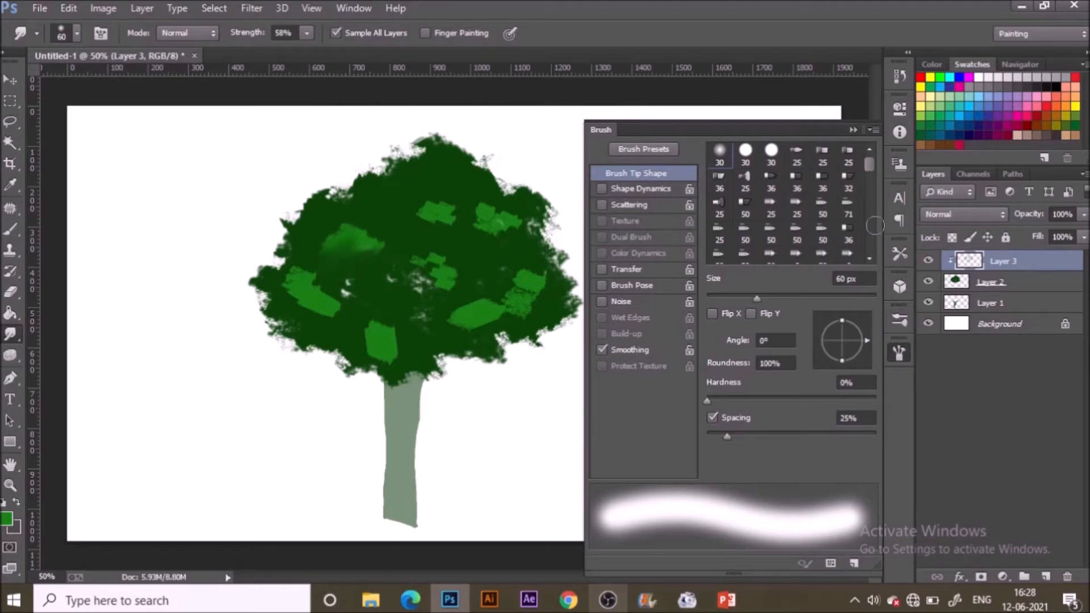
Choose the 33 px textured tip for the Smudge tool and blend the light green patch at the crown's left.
scroll(875, 226, down, 1)
scroll(875, 226, down, 3)
click(797, 166)
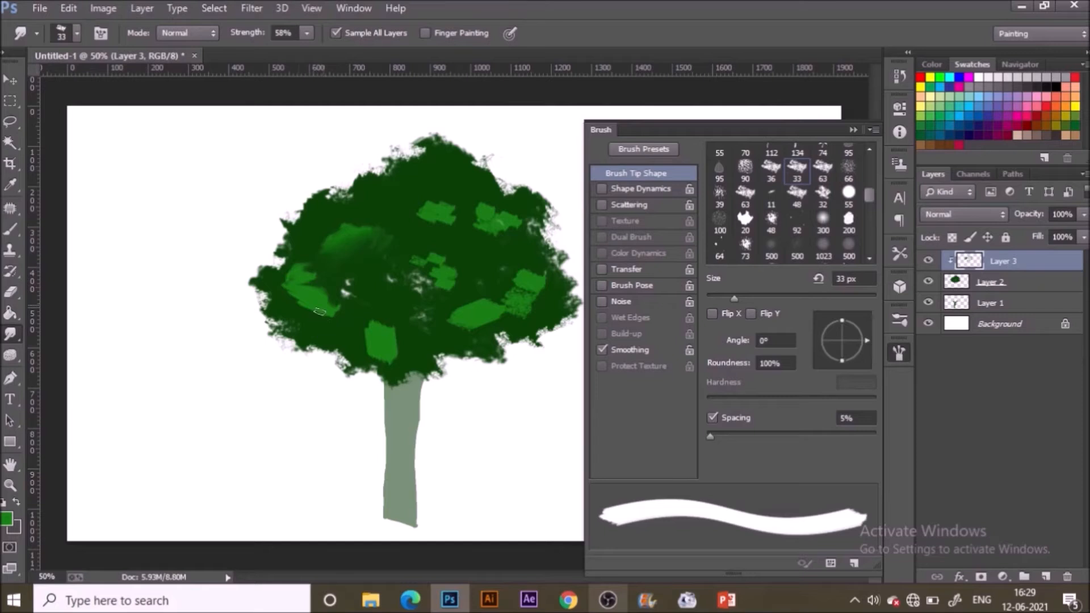
drag(320, 319, 337, 324)
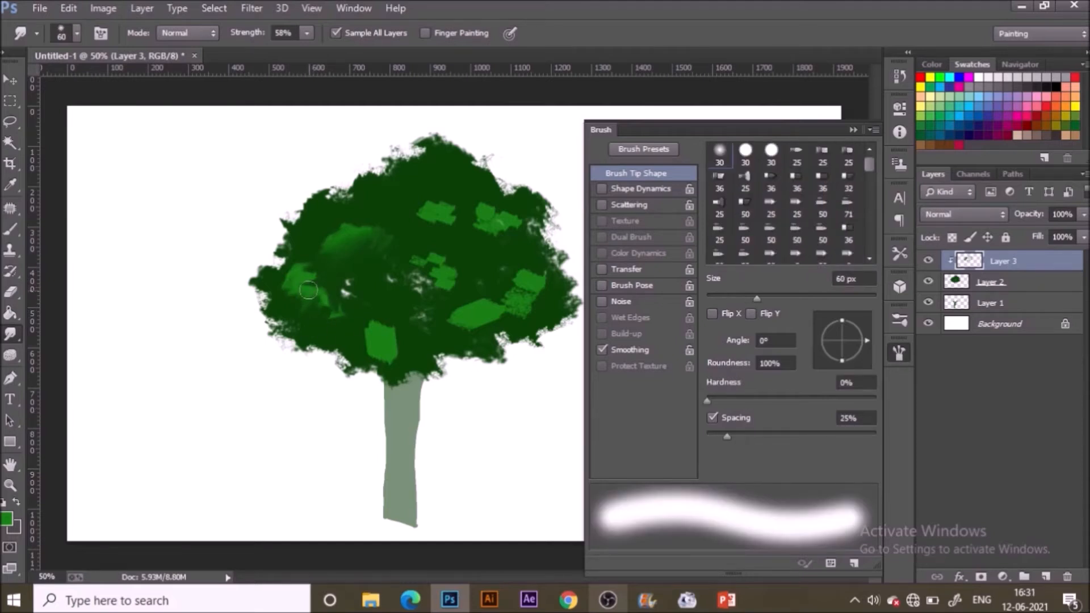
Smudge the left, lower and central light green patches into the dark foliage with the soft 60 px tip.
drag(309, 281, 411, 349)
mouse_move(445, 296)
mouse_down()
mouse_move(442, 260)
mouse_move(480, 320)
mouse_up()
drag(394, 352, 448, 329)
mouse_move(447, 275)
mouse_down()
mouse_move(441, 333)
mouse_move(404, 351)
mouse_move(426, 225)
mouse_move(426, 264)
mouse_move(460, 253)
mouse_move(434, 258)
mouse_move(359, 352)
mouse_move(434, 282)
mouse_move(466, 292)
mouse_move(469, 306)
mouse_up()
Brush additional light green onto the crown's center, peak and upper edges with an enlarged textured brush.
key(b)
drag(411, 275, 444, 293)
key(bracketright)
key(bracketright)
key(bracketright)
mouse_move(392, 173)
mouse_down()
mouse_move(437, 144)
mouse_move(540, 202)
mouse_up()
drag(392, 175, 445, 174)
drag(542, 213, 545, 219)
drag(335, 195, 357, 199)
Smudge the light green areas on the crown's right side and peak into the darker foliage.
click(10, 335)
drag(455, 331, 493, 308)
drag(474, 281, 501, 271)
drag(433, 218, 449, 199)
mouse_move(489, 209)
mouse_down()
mouse_move(513, 223)
mouse_move(528, 199)
mouse_up()
mouse_move(542, 218)
mouse_down()
mouse_move(503, 235)
mouse_move(488, 216)
mouse_up()
mouse_move(519, 309)
mouse_down()
mouse_move(511, 319)
mouse_move(540, 272)
mouse_move(528, 274)
mouse_up()
mouse_move(399, 185)
mouse_down()
mouse_move(436, 174)
mouse_move(403, 162)
mouse_up()
drag(466, 185, 477, 165)
Return to the Brush tool and lower Layer 3's opacity to 44%.
key(b)
click(1084, 214)
drag(1084, 233, 1037, 235)
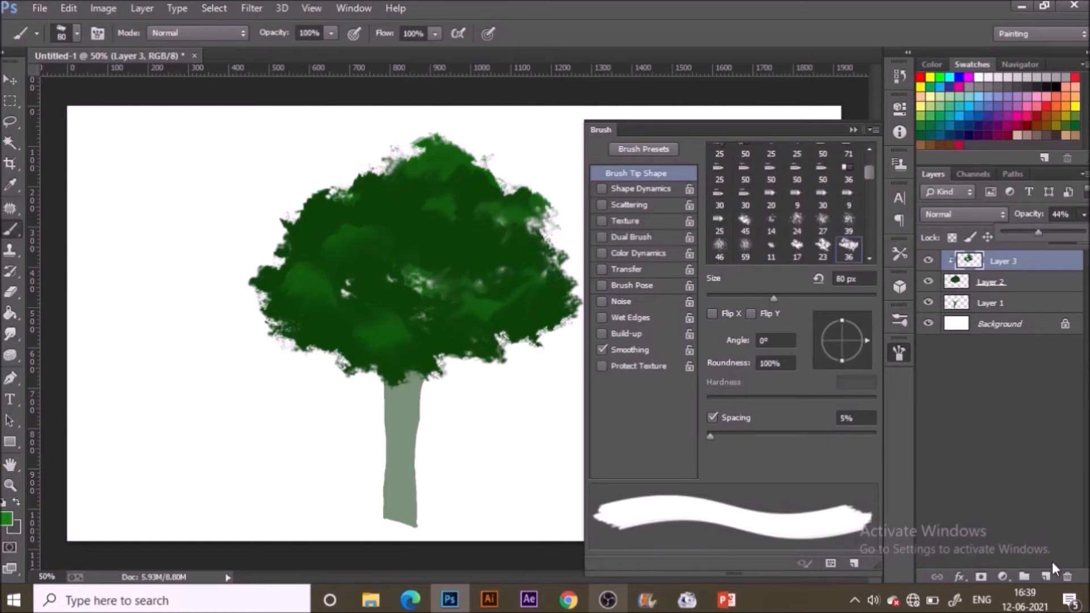
Add a new layer above Layer 3 and clip it to the foliage.
click(1045, 576)
right_click(1009, 261)
click(732, 282)
Paint light green accents across the crown's lower-left, left and upper areas on Layer 4, undoing the last two strokes.
drag(346, 332, 398, 309)
mouse_move(289, 264)
mouse_down()
mouse_move(343, 263)
mouse_move(334, 260)
mouse_up()
drag(374, 208, 401, 207)
mouse_move(475, 218)
mouse_down()
mouse_move(490, 224)
mouse_move(449, 211)
mouse_up()
key(ctrl+alt+z)
key(ctrl+alt+z)
Reduce the brush size and add small light green accents on the crown's right side and top, undoing the last stroke.
key(bracketleft)
key(bracketleft)
key(bracketleft)
key(bracketleft)
drag(474, 292, 508, 288)
click(514, 290)
click(486, 205)
click(512, 206)
mouse_move(433, 159)
mouse_down()
mouse_move(467, 162)
mouse_move(311, 278)
mouse_move(329, 280)
mouse_move(367, 228)
mouse_move(379, 230)
mouse_up()
key(ctrl+z)
Turn off Sample All Layers for the Smudge tool and blend the accents on Layer 4 across the crown.
click(10, 333)
drag(369, 235, 354, 249)
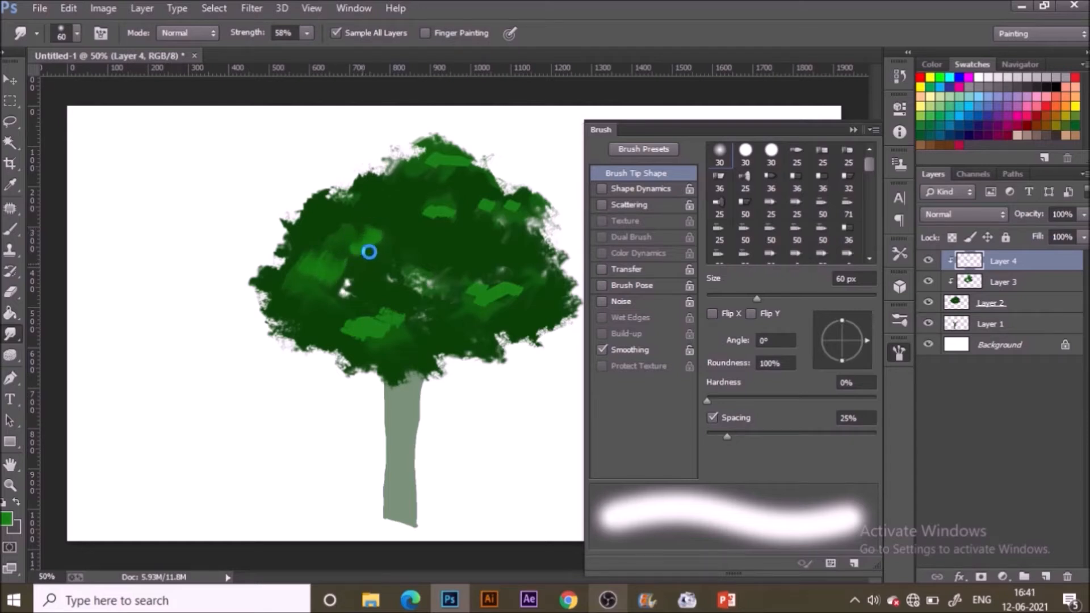
click(334, 33)
mouse_move(437, 211)
mouse_down()
mouse_move(428, 219)
mouse_move(505, 218)
mouse_up()
drag(435, 162, 460, 166)
drag(506, 292, 524, 283)
mouse_move(481, 289)
mouse_down()
mouse_move(488, 276)
mouse_move(499, 314)
mouse_move(485, 309)
mouse_up()
mouse_move(365, 344)
mouse_down()
mouse_move(368, 319)
mouse_move(358, 314)
mouse_up()
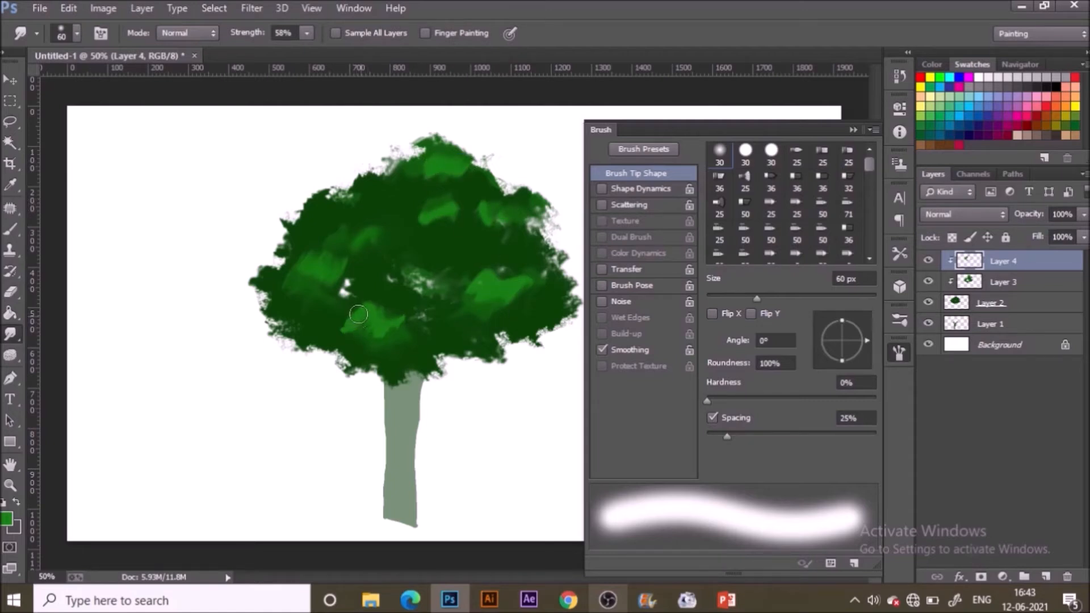
Add a new layer above Layer 4 and clip it to the foliage.
click(1045, 576)
right_click(1067, 261)
right_click(1067, 261)
click(950, 262)
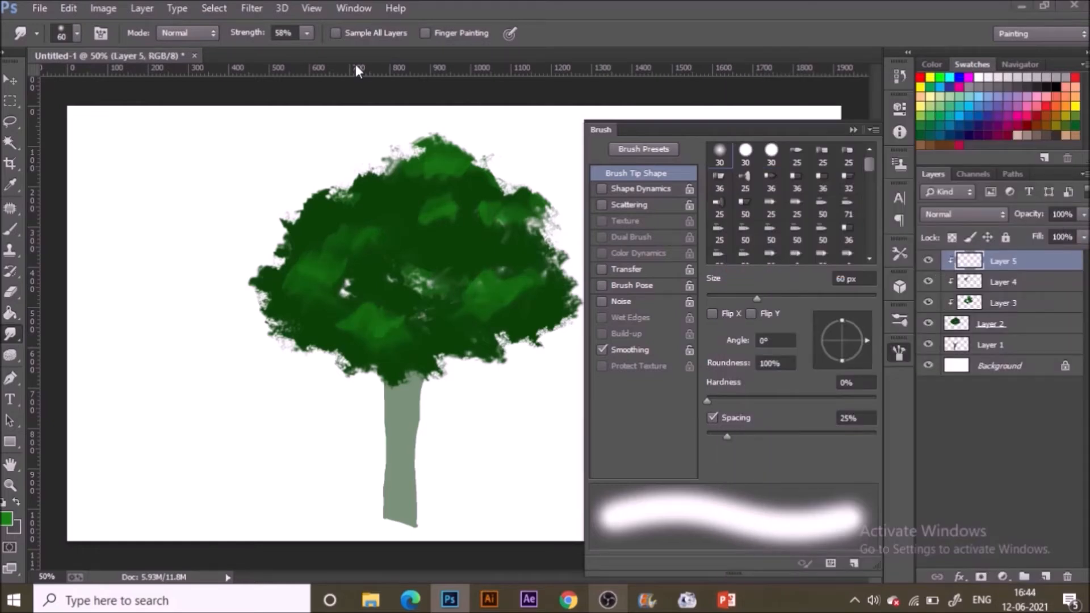
Switch to the Brush tool and set the foreground color to a brighter green.
key(b)
click(7, 519)
click(866, 187)
click(1022, 144)
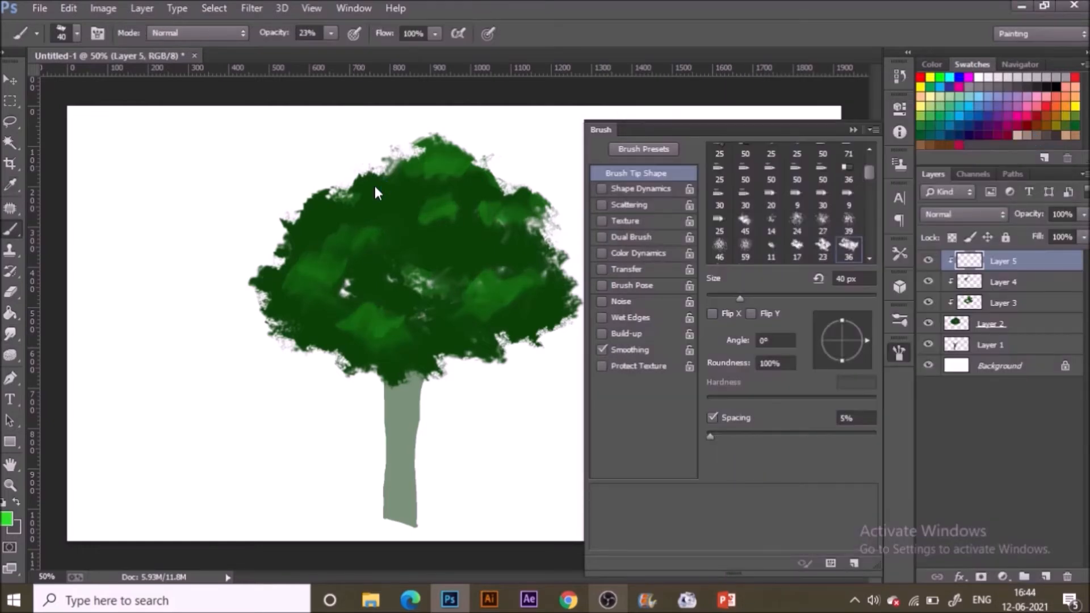
Paint bright green highlights at 23% opacity along the crown's edges and lower middle, using a 50 px tip rotated to 100°.
key(bracketleft)
key(bracketright)
mouse_move(306, 209)
mouse_down()
mouse_move(271, 269)
mouse_move(301, 296)
mouse_up()
drag(330, 232, 363, 225)
mouse_move(359, 181)
mouse_down()
mouse_move(414, 178)
mouse_move(366, 176)
mouse_up()
key(bracketright)
click(840, 328)
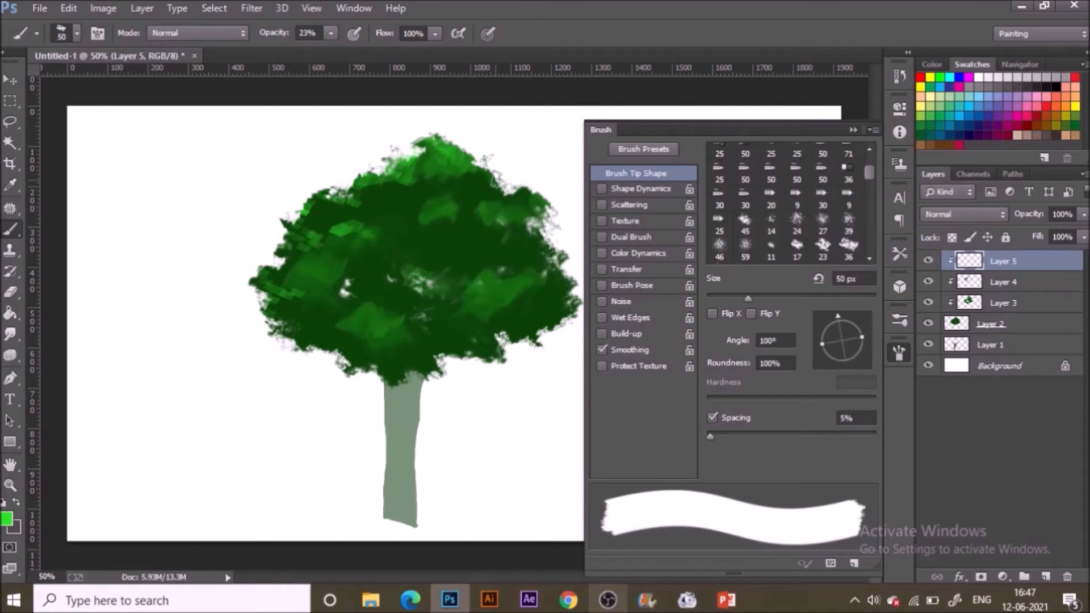
mouse_move(352, 307)
mouse_down()
mouse_move(381, 310)
mouse_move(403, 328)
mouse_up()
Lower Layer 5's opacity to 78%.
click(1083, 214)
drag(1080, 234, 1067, 234)
click(998, 448)
Apply a 3.6-pixel Gaussian Blur to Layer 5, leaving no layer selected.
click(1003, 261)
click(251, 8)
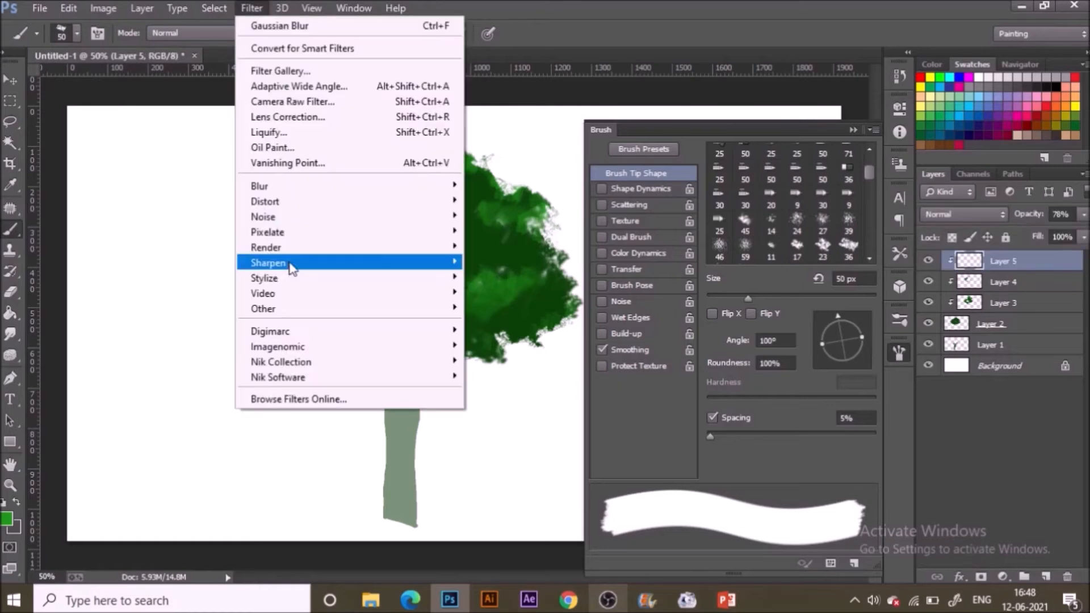
mouse_move(267, 185)
click(505, 295)
drag(672, 442, 686, 442)
click(880, 228)
click(1084, 214)
click(1029, 461)
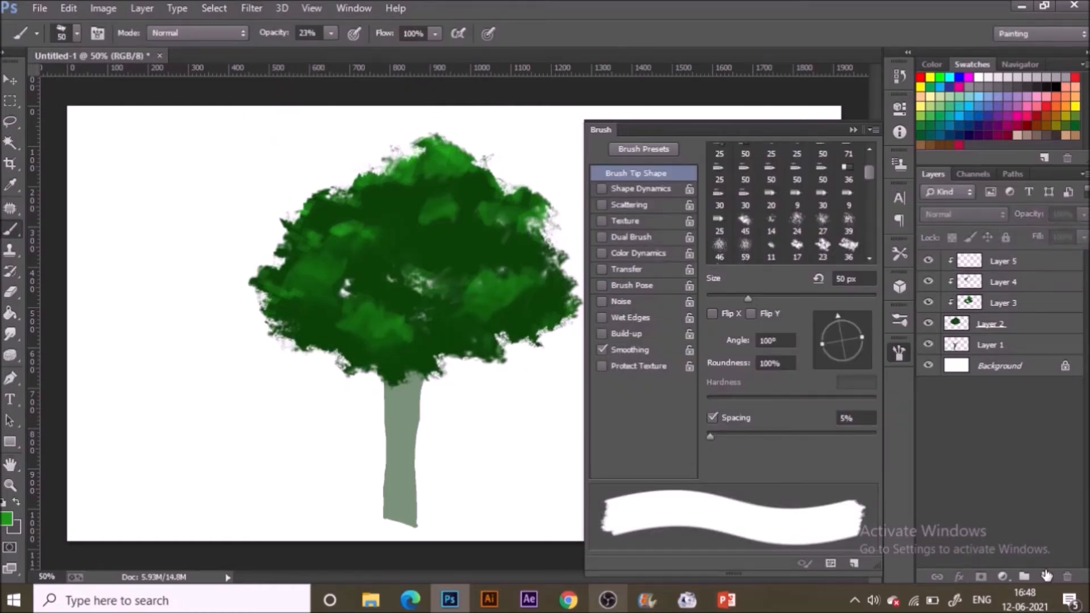
Create a new layer and place it directly above Layer 2, clipped to the foliage base.
click(1045, 577)
alt+click(1049, 271)
drag(1050, 264, 1044, 332)
Sample the crown's dark green and darken the foreground color to #062305.
alt+click(469, 246)
click(6, 519)
click(865, 330)
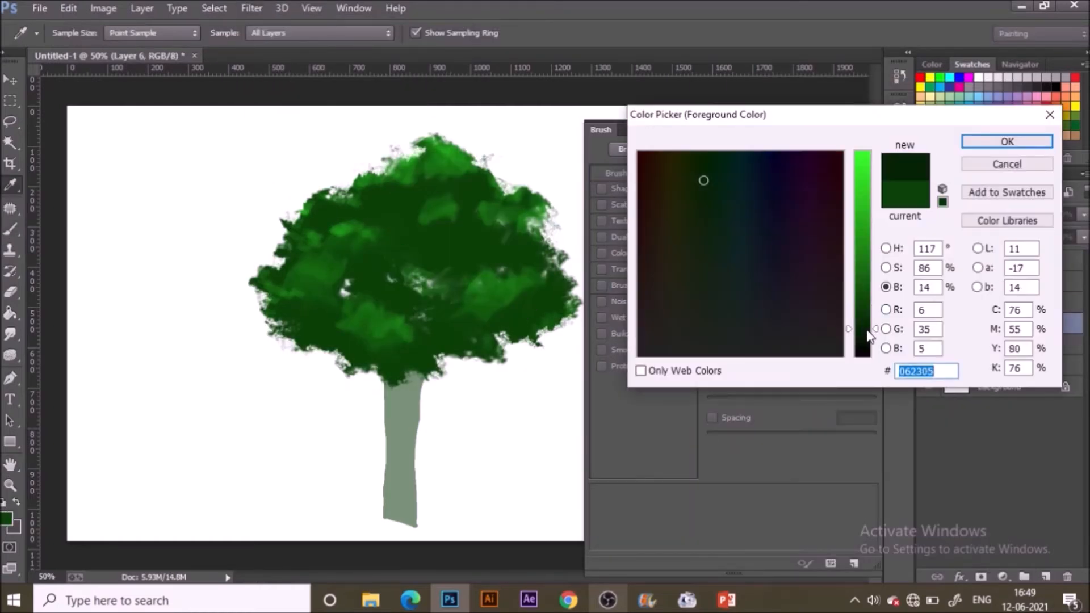
click(1033, 141)
Paint dark green shadows across the crown at 23% opacity, using a 70 px brush tip rotated to 171°.
key(bracketright)
key(bracketright)
mouse_move(401, 354)
mouse_down()
mouse_move(534, 327)
mouse_move(500, 313)
mouse_up()
mouse_move(347, 362)
mouse_down()
mouse_move(340, 336)
mouse_move(352, 345)
mouse_move(272, 369)
mouse_move(301, 264)
mouse_up()
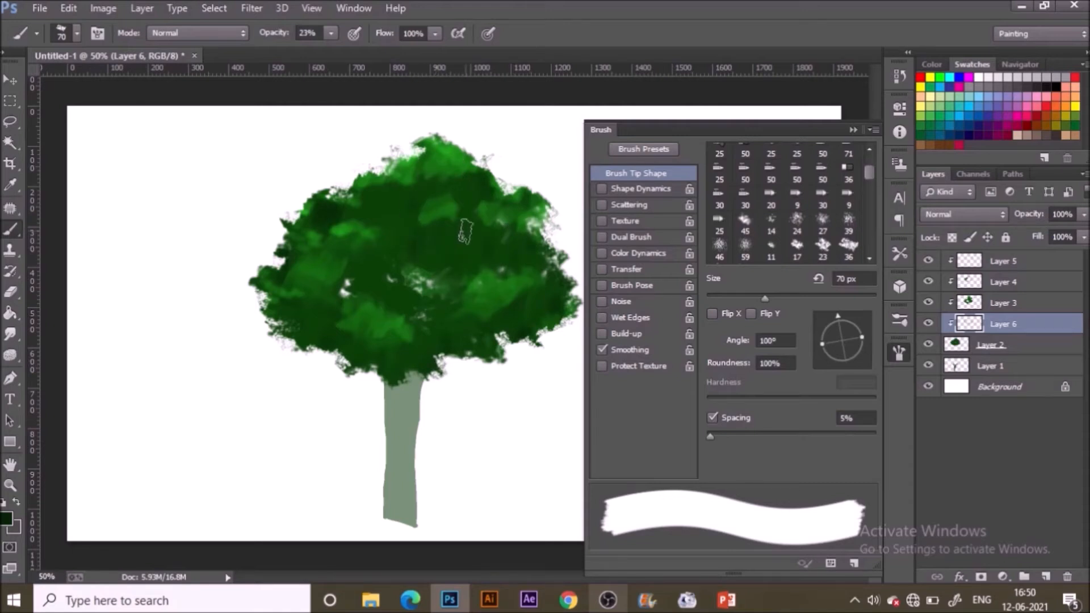
drag(838, 316, 820, 336)
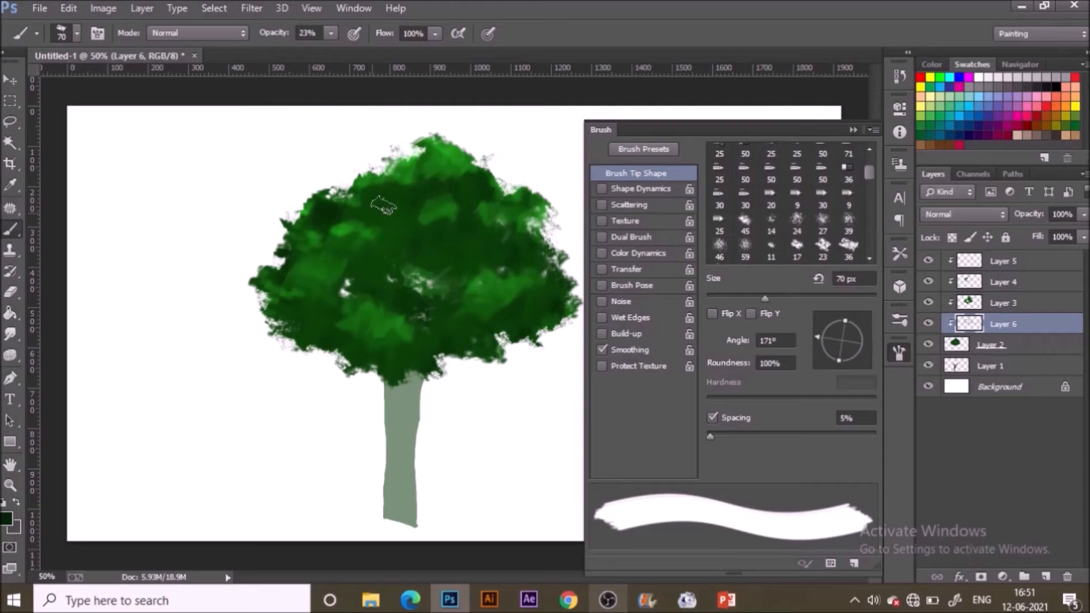
Apply a Gaussian Blur with a radius below 3.6 pixels to the shadows on Layer 6.
click(252, 8)
mouse_move(284, 185)
click(499, 326)
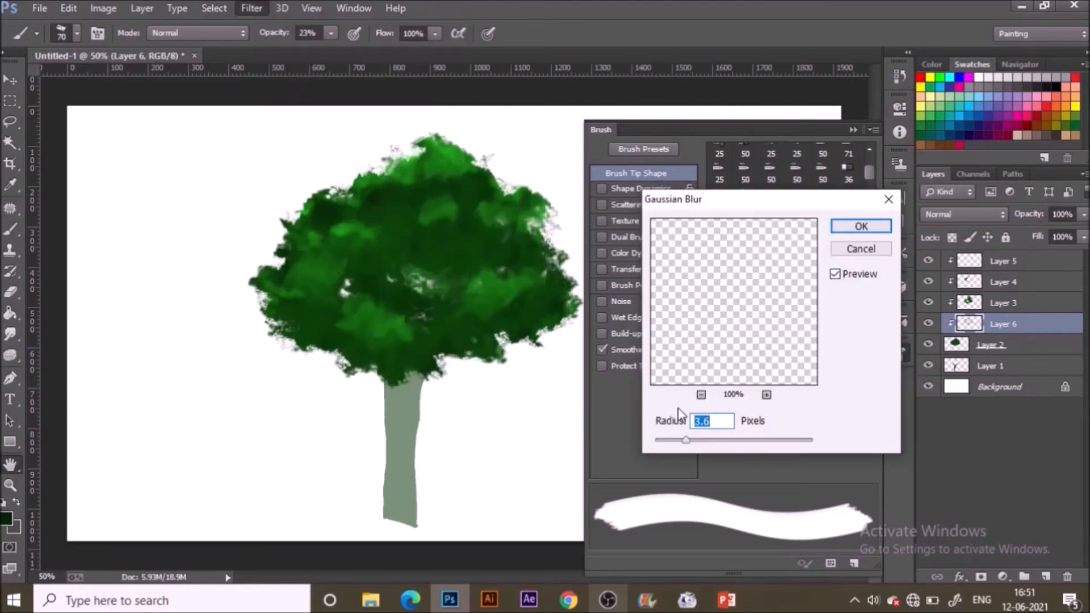
drag(686, 441, 679, 441)
click(861, 226)
Select Layer 2 and set the brush to 15 px, 95% opacity and a tip angle of -2°.
key(bracketleft)
key(bracketleft)
key(bracketleft)
key(bracketleft)
key(bracketleft)
key(bracketleft)
key(bracketleft)
key(bracketleft)
key(bracketleft)
key(ctrl+plus)
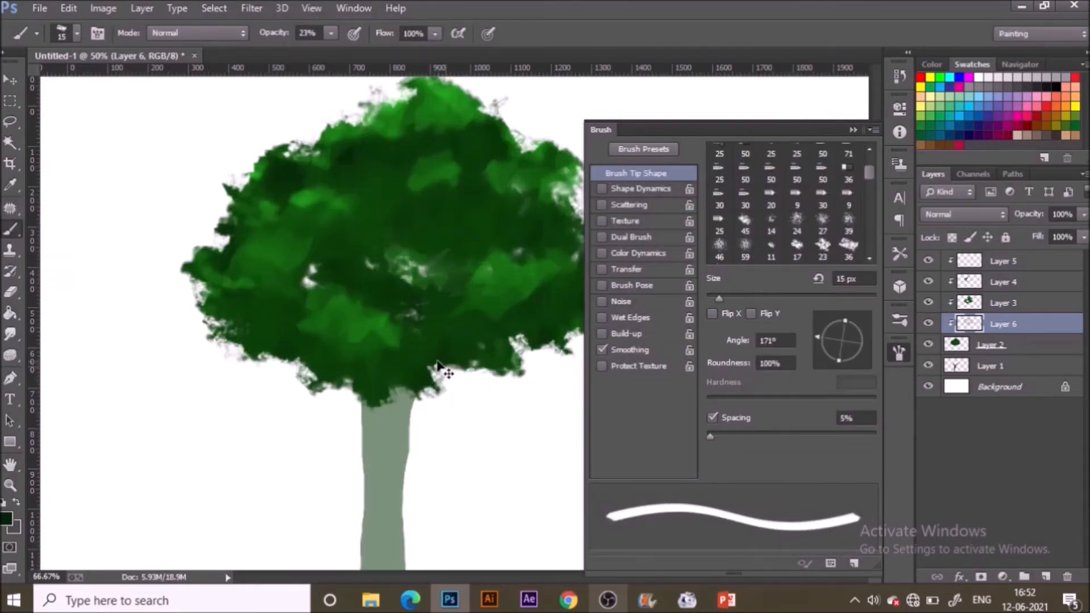
key(ctrl+plus)
click(1015, 345)
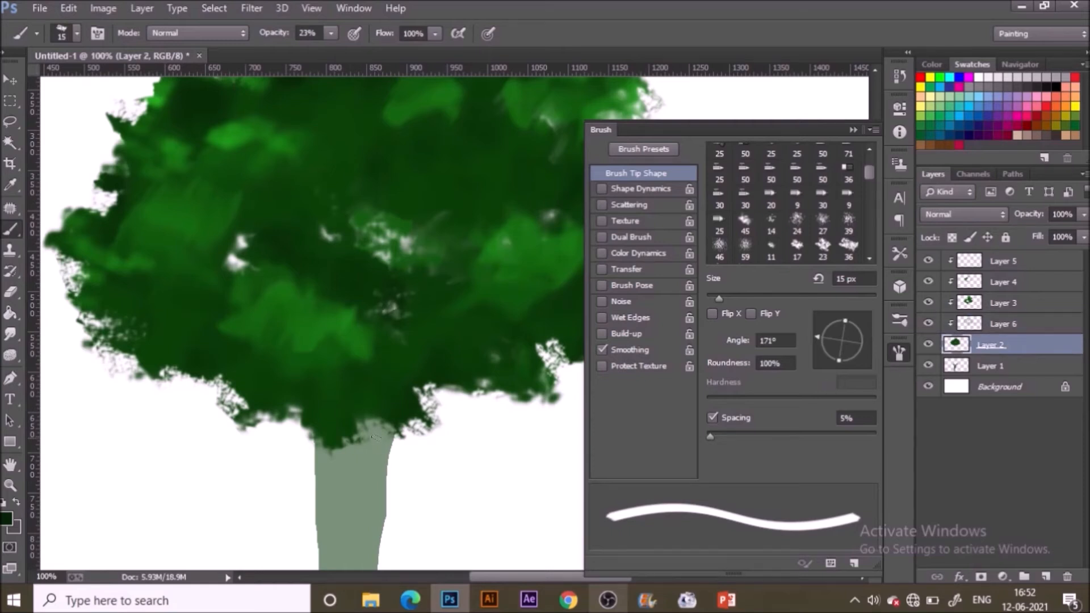
drag(326, 29, 386, 48)
drag(854, 336, 865, 342)
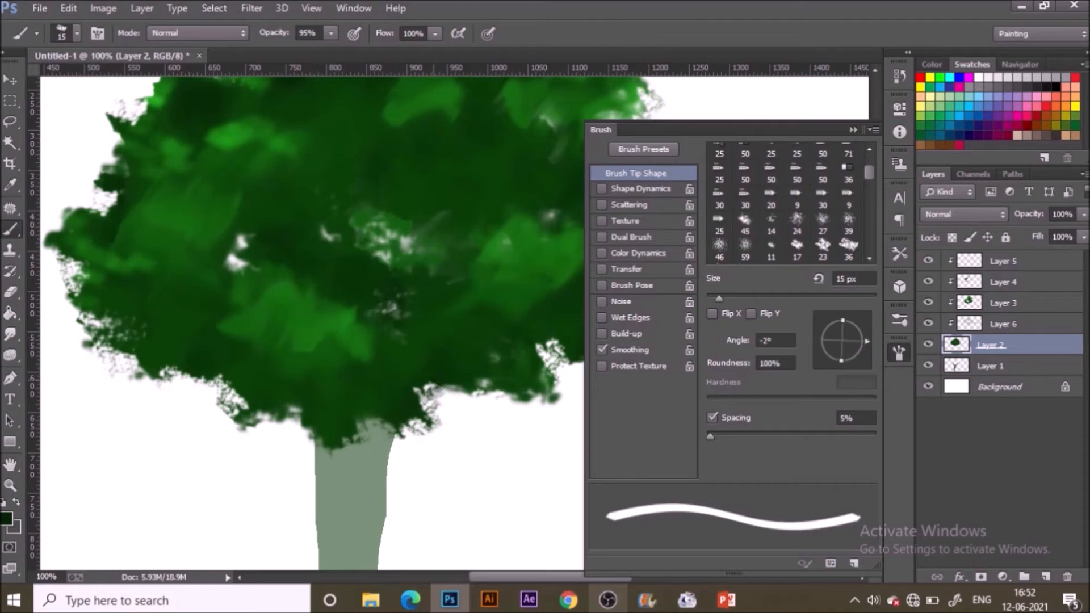
Paint fine leaf strokes on the crown's lower edge beside the trunk, using a 10 px tip and sampled dark green.
key(bracketleft)
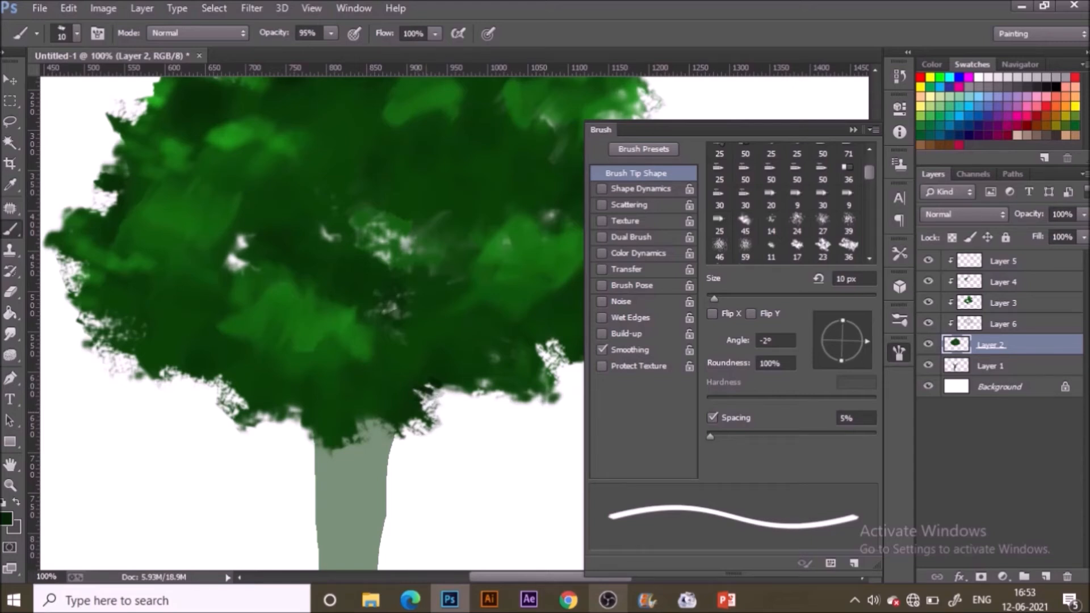
alt+click(427, 413)
drag(464, 387, 463, 385)
Rotate the brush tip to -49° and paint sampled green leaf strokes along the crown's lower edge right of the trunk.
drag(838, 341, 850, 361)
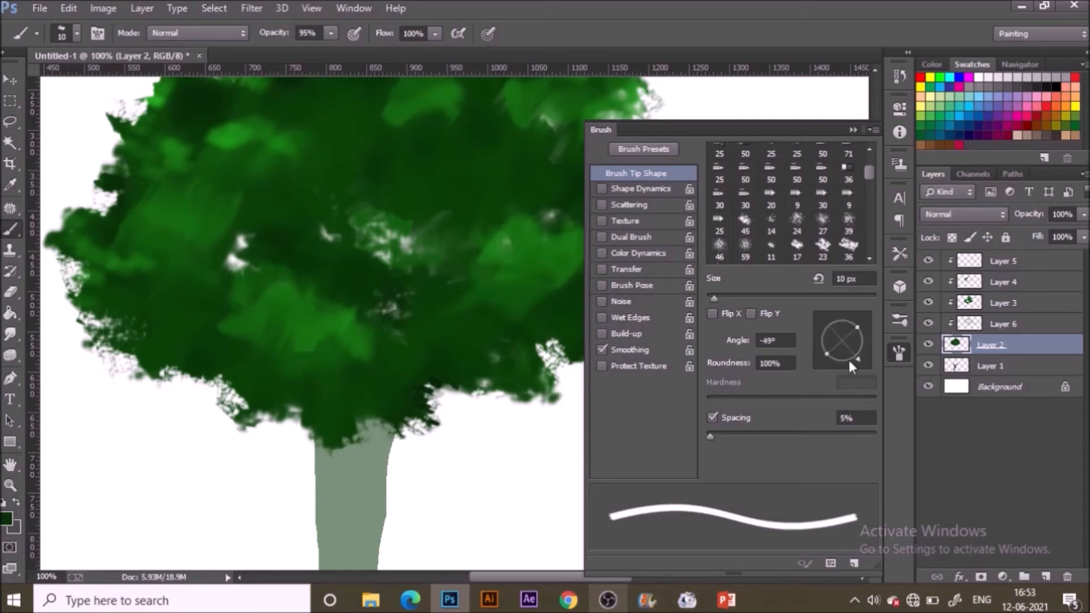
alt+click(487, 380)
drag(487, 378, 485, 387)
drag(498, 389, 501, 398)
drag(508, 391, 513, 400)
drag(541, 354, 547, 388)
key(ctrl+minus)
key(ctrl+minus)
key(ctrl+plus)
key(ctrl+plus)
key(ctrl+plus)
key(ctrl+minus)
click(852, 131)
click(907, 52)
double_click(633, 574)
click(594, 576)
mouse_move(477, 361)
mouse_down()
mouse_move(491, 356)
mouse_move(503, 376)
mouse_up()
key(ctrl+z)
Sample a green from the foliage, paint leaf strokes at the crown's lower-right edge, and re-angle the brush tip.
alt+click(489, 339)
click(907, 53)
click(899, 353)
drag(544, 334, 547, 343)
click(825, 333)
click(856, 130)
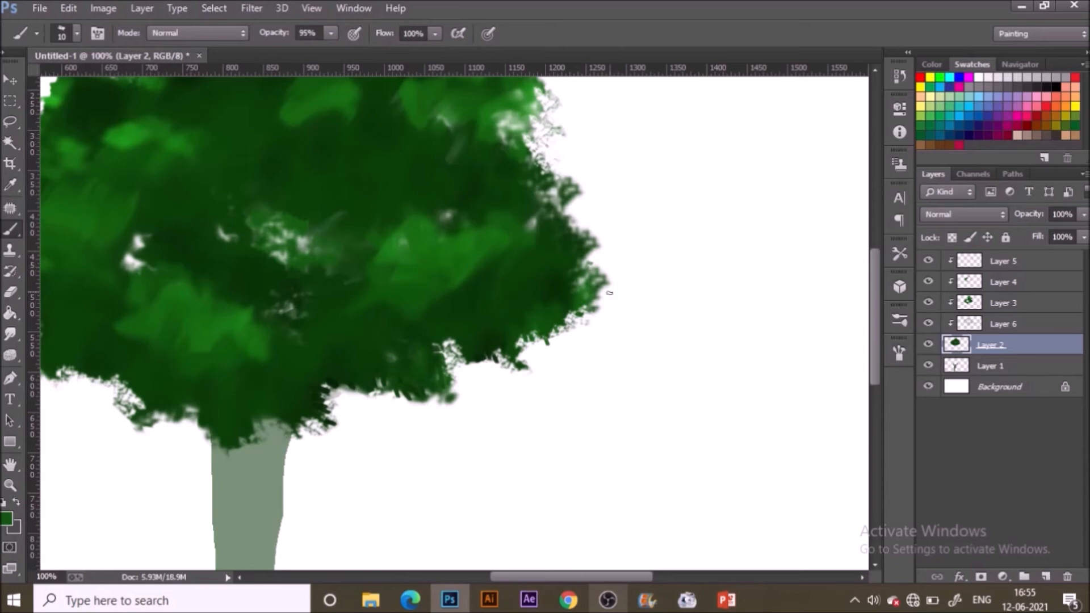
Sample foliage greens and paint leaf strokes up the crown's right side to its upper edge on Layer 2.
scroll(504, 217, up, 4)
alt+click(504, 217)
mouse_move(525, 263)
mouse_down()
mouse_move(536, 232)
mouse_move(524, 178)
mouse_move(426, 161)
mouse_up()
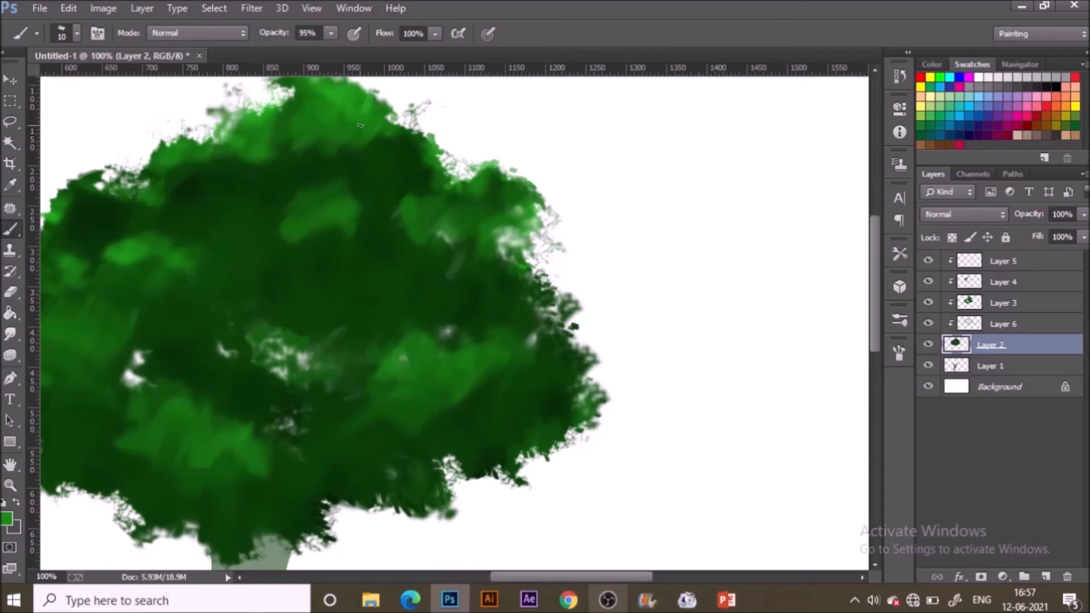
scroll(369, 107, up, 1)
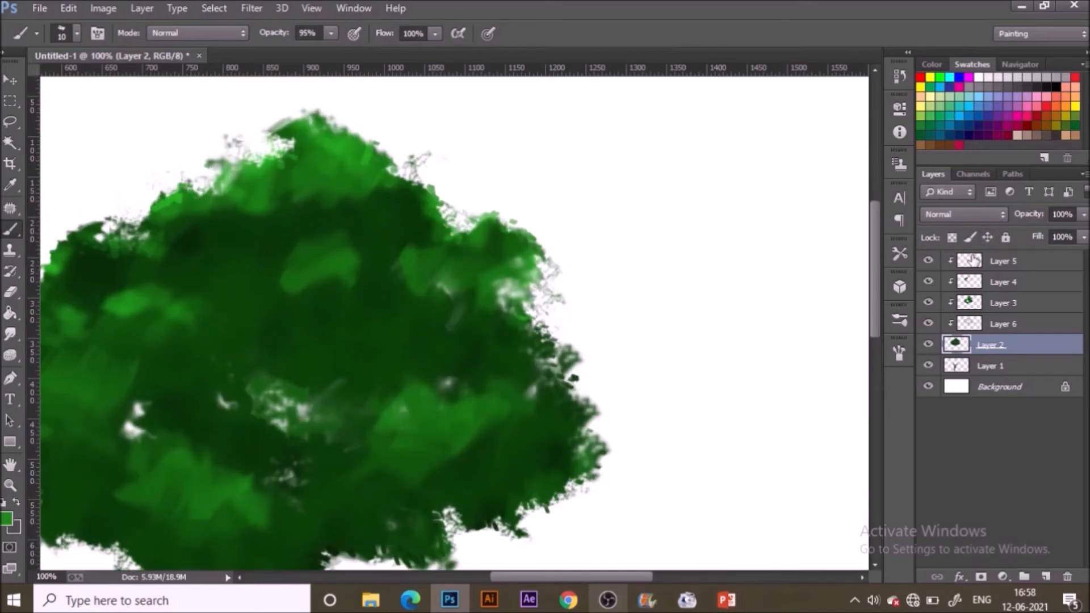
Add a new layer above Layer 5 and dab small leaf strokes on the crown's upper-middle highlight, reducing the brush to 7 px.
click(976, 260)
click(1045, 576)
drag(288, 258, 282, 273)
click(298, 293)
key(bracketleft)
key(bracketleft)
key(bracketleft)
click(316, 282)
key(ctrl+0)
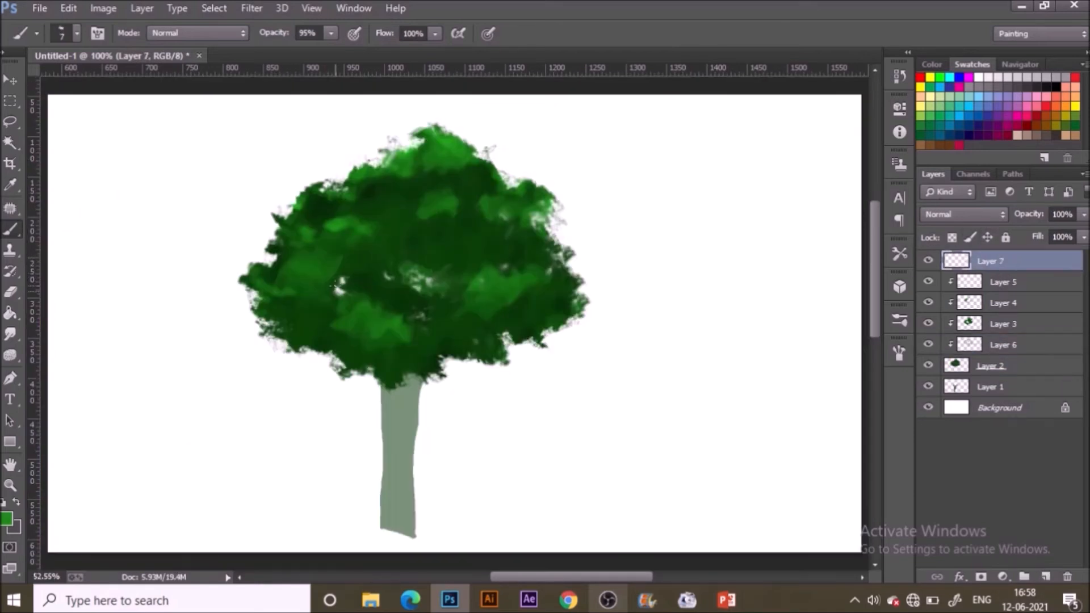
Paint short bright green leaf strokes around the highlight patch in the crown's right middle.
key(ctrl+plus)
key(ctrl+plus)
mouse_move(504, 224)
mouse_down()
mouse_move(480, 259)
mouse_move(512, 214)
mouse_up()
drag(519, 218, 521, 213)
drag(504, 269, 499, 280)
drag(516, 269, 510, 270)
drag(585, 261, 592, 260)
mouse_move(599, 251)
mouse_down()
mouse_move(612, 234)
mouse_move(597, 235)
mouse_up()
drag(539, 228, 543, 237)
drag(551, 246, 547, 250)
drag(562, 241, 558, 244)
click(565, 282)
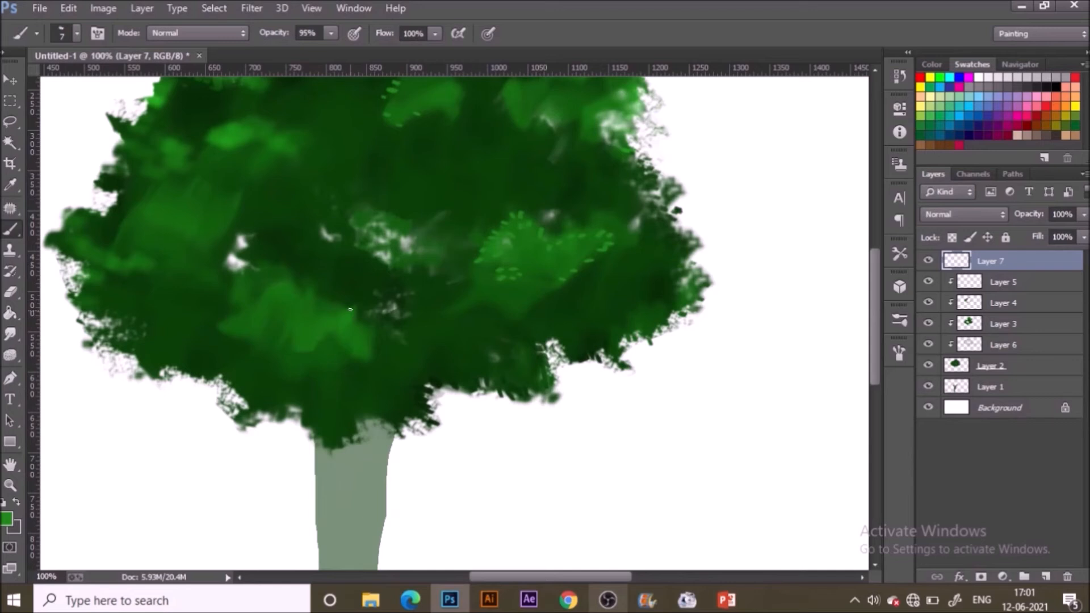
Paint short leaf strokes around and inside the highlight patch in the crown's lower left.
drag(311, 301, 326, 313)
drag(298, 286, 313, 289)
drag(344, 347, 353, 361)
drag(369, 336, 371, 323)
drag(296, 343, 321, 338)
drag(294, 322, 267, 323)
drag(244, 310, 235, 313)
drag(263, 290, 244, 324)
drag(233, 332, 226, 335)
Sample darker greens and paint small leaf strokes along the crown's lower and left edges.
alt+click(277, 347)
alt+click(339, 393)
mouse_move(310, 424)
mouse_down()
mouse_move(302, 437)
mouse_move(297, 430)
mouse_up()
drag(317, 438, 312, 442)
drag(300, 406, 255, 419)
drag(223, 375, 216, 383)
drag(183, 371, 179, 376)
drag(88, 304, 76, 309)
drag(84, 282, 78, 290)
drag(96, 277, 77, 274)
Add leaf strokes in sampled greens beneath the right-middle highlight and over the neighboring foliage.
alt+click(514, 307)
mouse_move(531, 321)
mouse_down()
mouse_move(512, 323)
mouse_move(526, 313)
mouse_up()
drag(557, 295, 482, 307)
alt+click(467, 296)
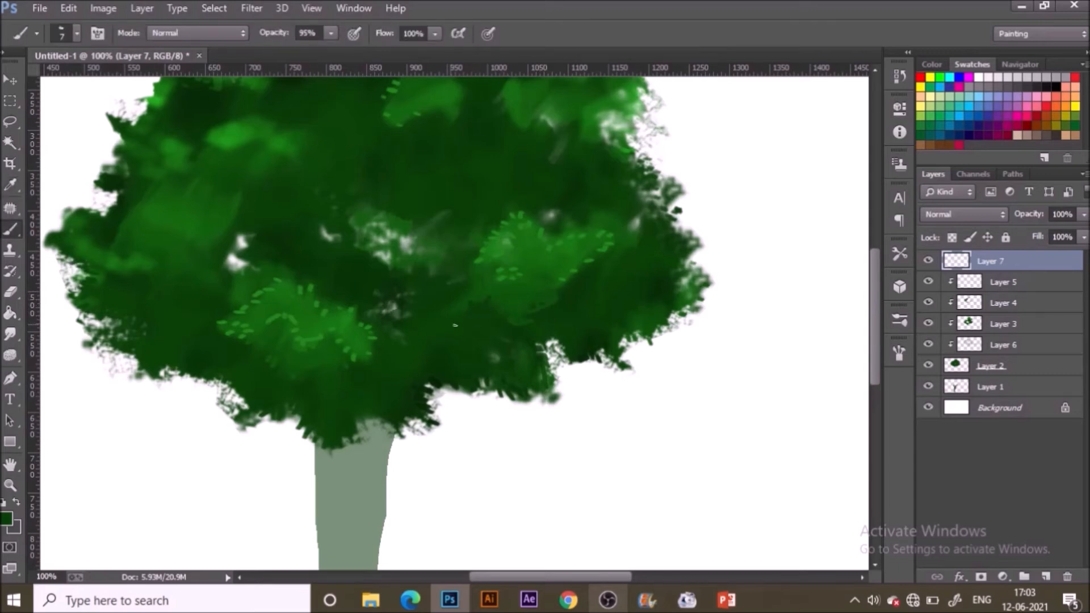
mouse_move(629, 240)
mouse_down()
mouse_move(617, 248)
mouse_move(616, 221)
mouse_up()
key(z)
key(b)
mouse_move(586, 215)
mouse_down()
mouse_move(595, 227)
mouse_move(530, 213)
mouse_up()
drag(468, 245, 448, 255)
Sample another foliage green and paint leaf strokes across the crown's upper right and left side.
key(ctrl+0)
key(ctrl+1)
alt+click(532, 200)
drag(573, 210, 585, 216)
drag(625, 173, 639, 164)
mouse_move(595, 152)
mouse_down()
mouse_move(612, 143)
mouse_move(548, 156)
mouse_up()
drag(525, 162, 499, 160)
drag(230, 220, 278, 205)
drag(154, 314, 192, 335)
drag(124, 213, 154, 189)
drag(190, 155, 221, 250)
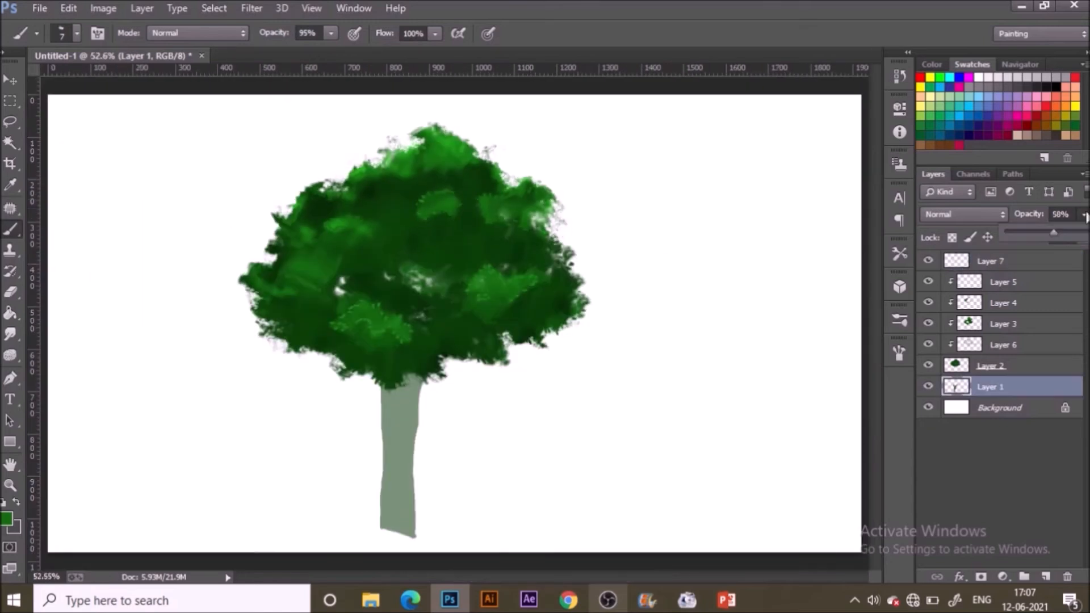
Fill the trunk on Layer 1 with the foreground green and choose the soft round 30 px brush tip.
key(shift+alt+BackSpace)
click(899, 352)
drag(867, 174, 868, 145)
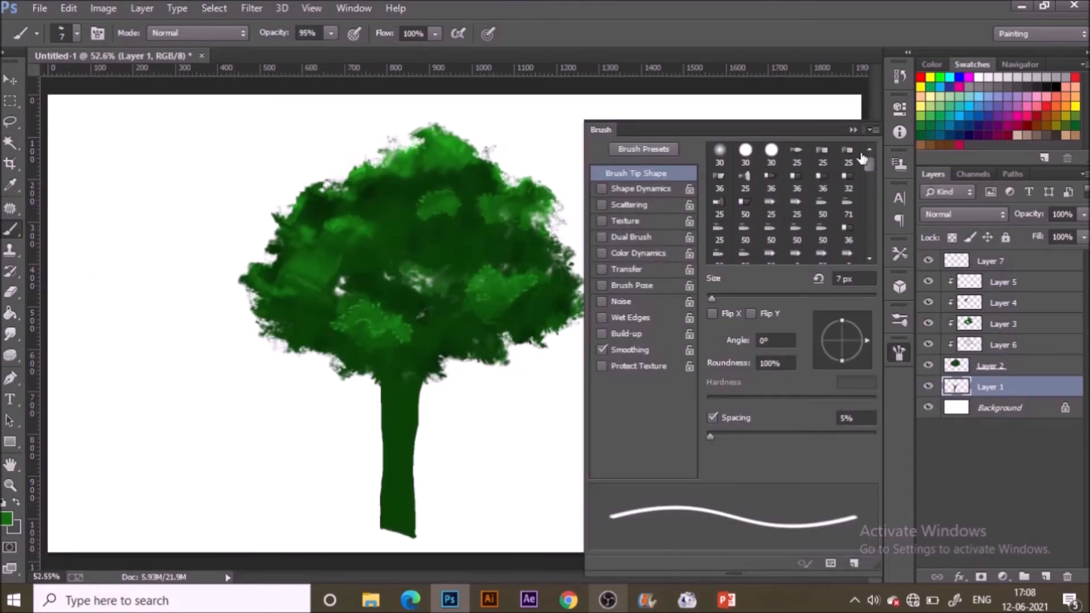
click(719, 152)
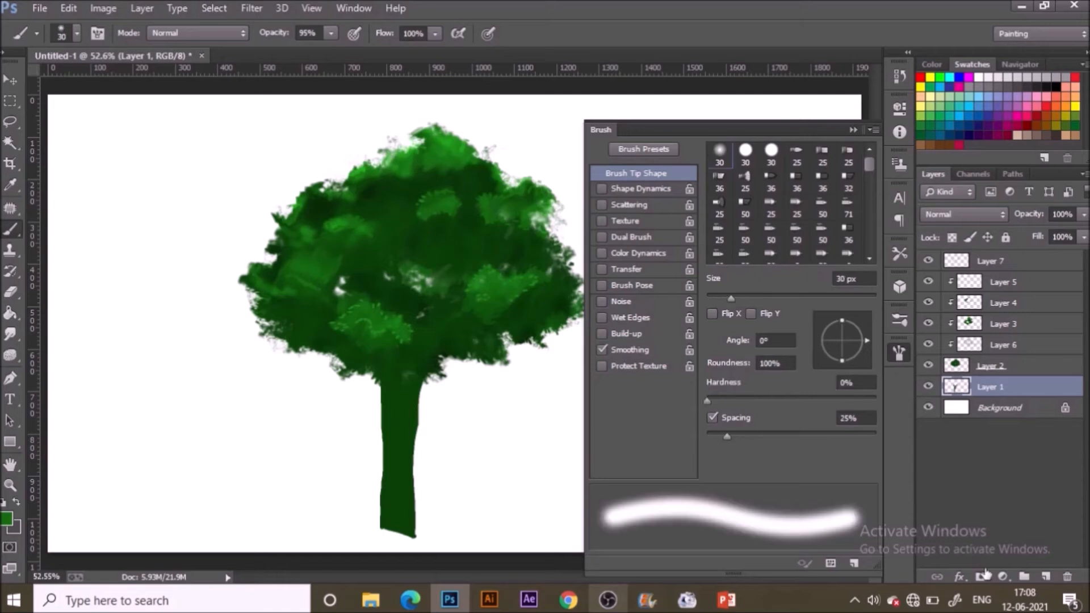
Add a new layer clipped to the trunk and sample a dark green from the crown for the brush.
click(1046, 576)
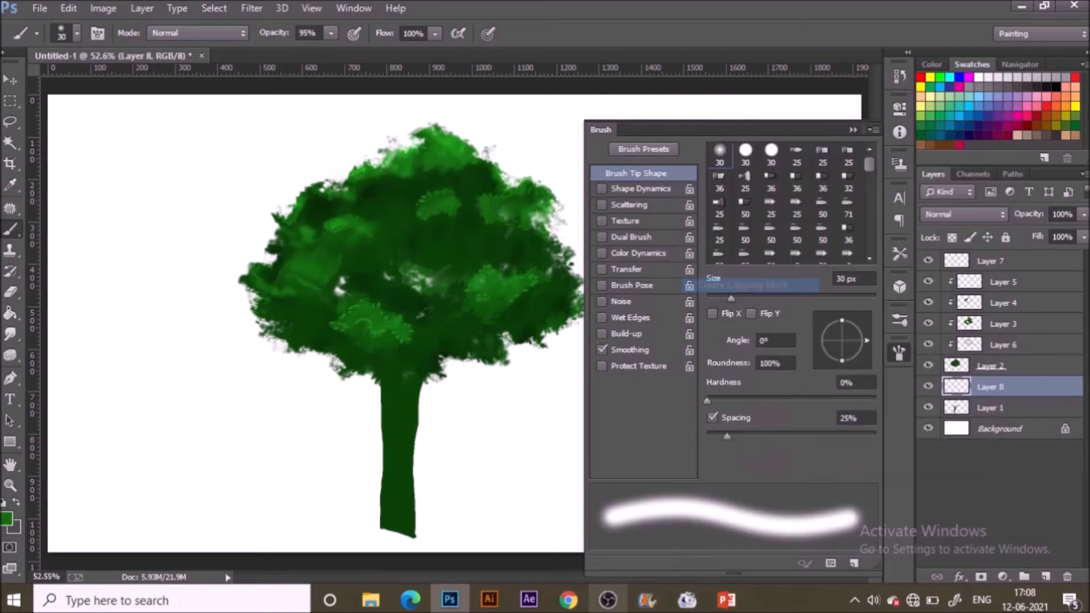
key(ctrl+alt+g)
key(i)
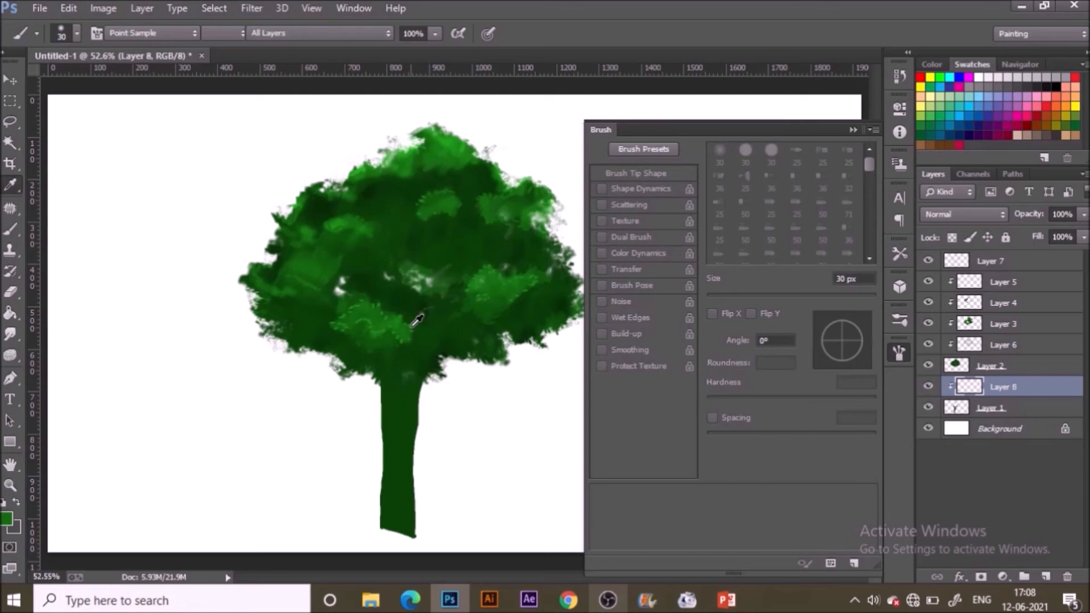
click(418, 321)
key(b)
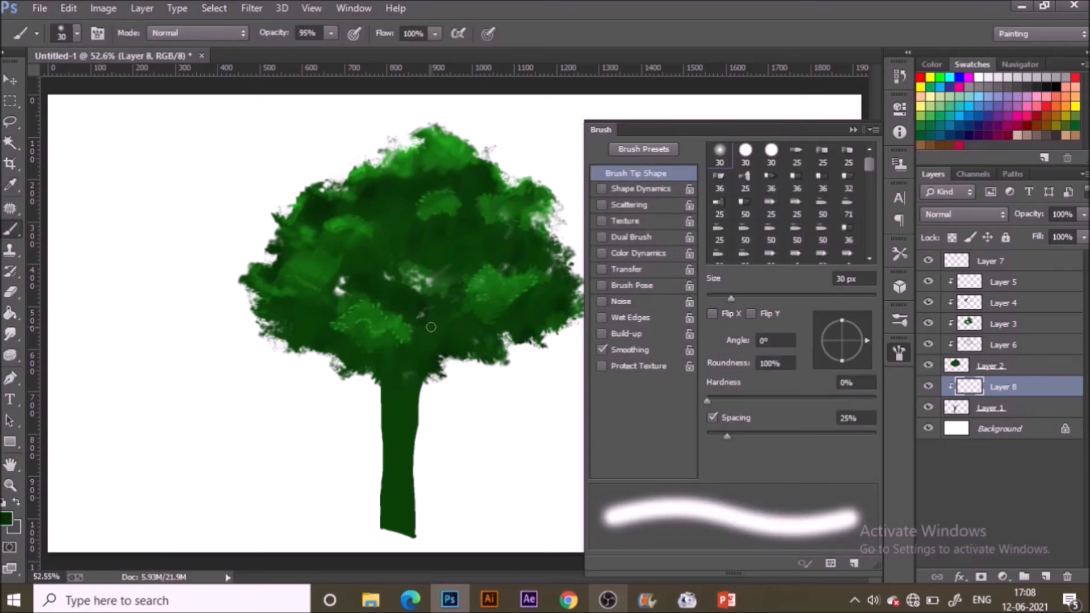
Paint dark green shading on the trunk's upper part and left side with a soft 50 px brush.
key(bracketright)
key(bracketright)
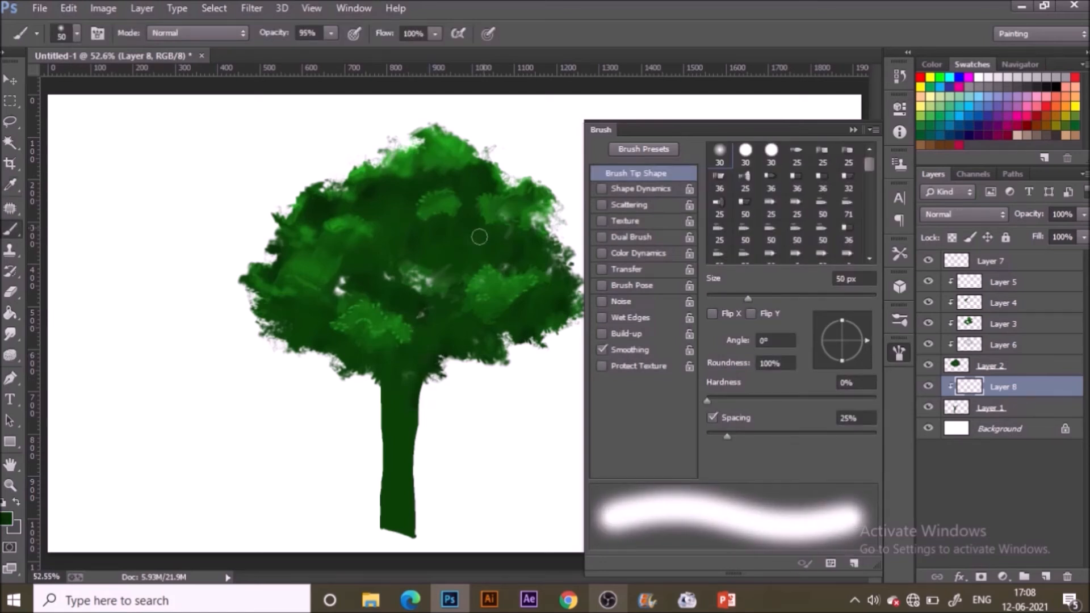
mouse_move(450, 348)
mouse_down()
mouse_move(437, 363)
mouse_move(432, 311)
mouse_move(415, 373)
mouse_up()
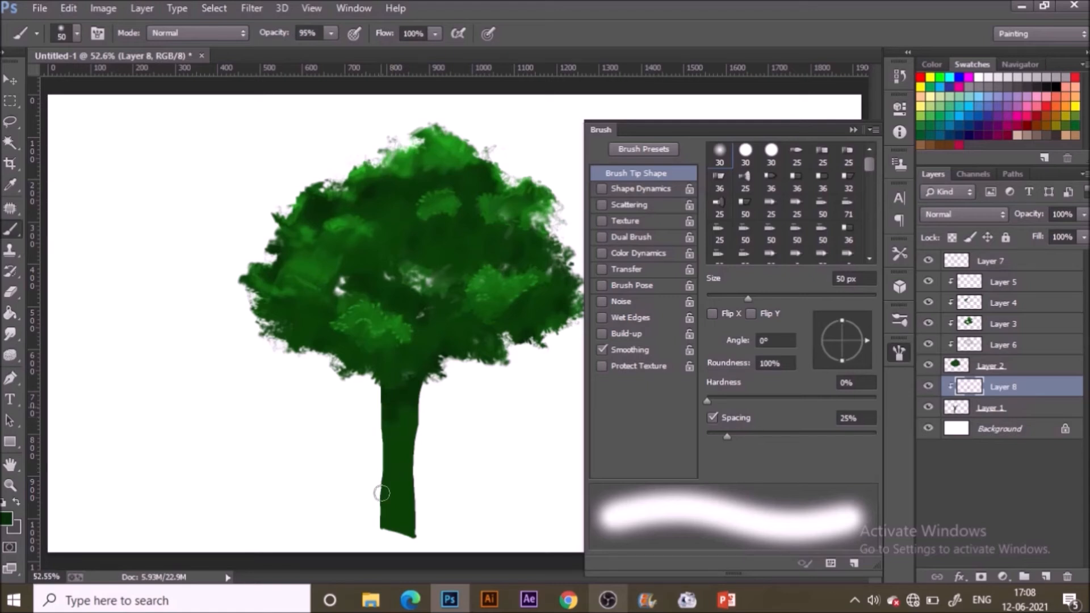
mouse_move(377, 522)
mouse_down()
mouse_move(377, 430)
mouse_move(373, 536)
mouse_move(377, 485)
mouse_up()
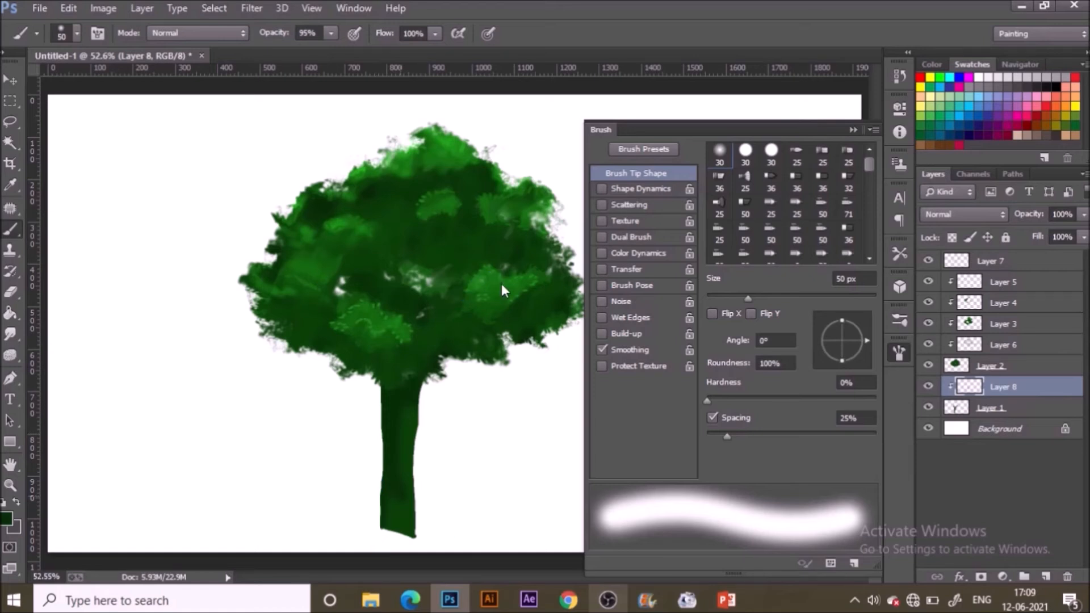
Sample the crown's lighter green and paint highlights along the trunk's right side.
key(i)
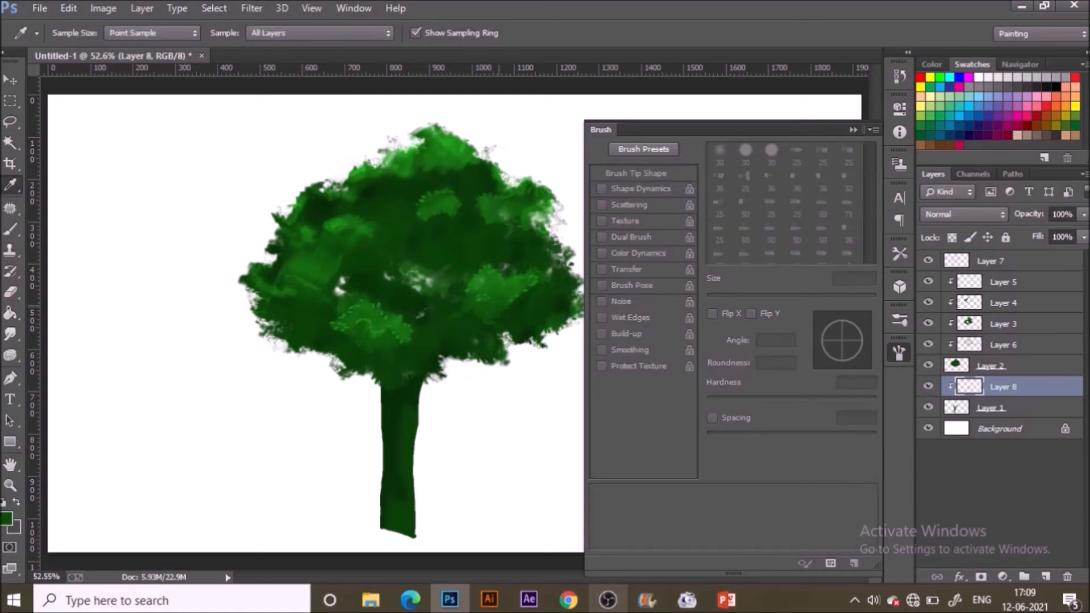
click(504, 290)
key(b)
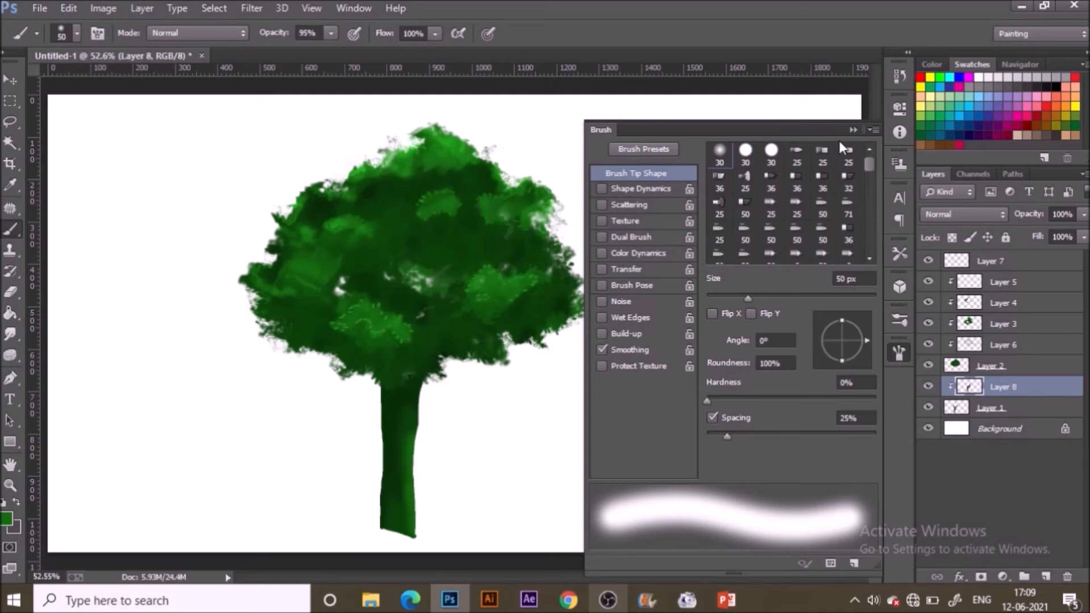
click(852, 129)
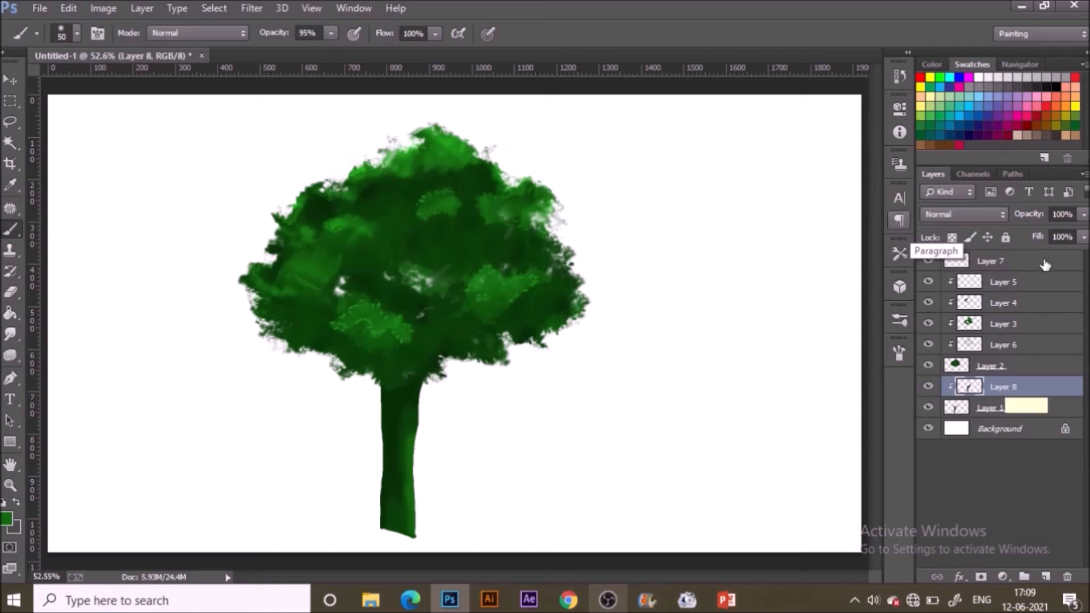
Select all tree layers from Layer 1 to Layer 7 and place a duplicate of the tree to the right of the original.
click(1030, 410)
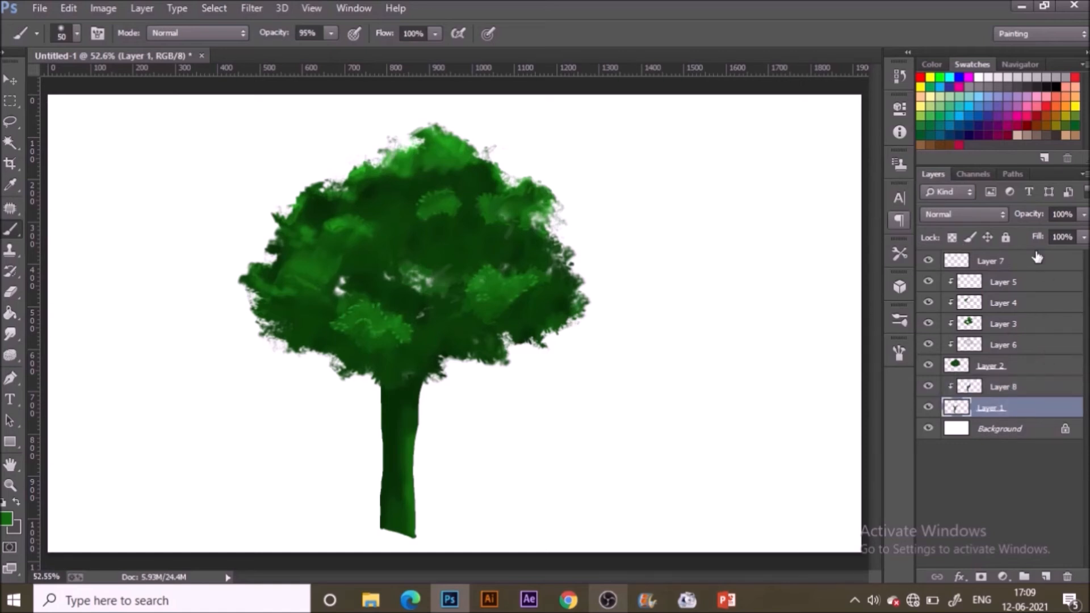
shift+click(1036, 258)
key(ctrl+t)
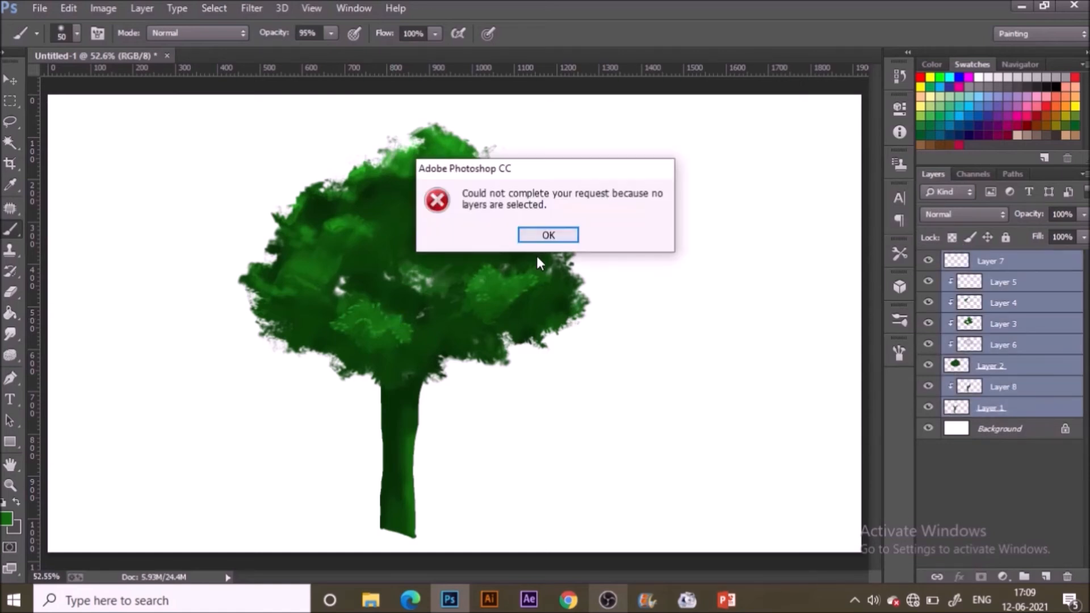
click(549, 234)
key(v)
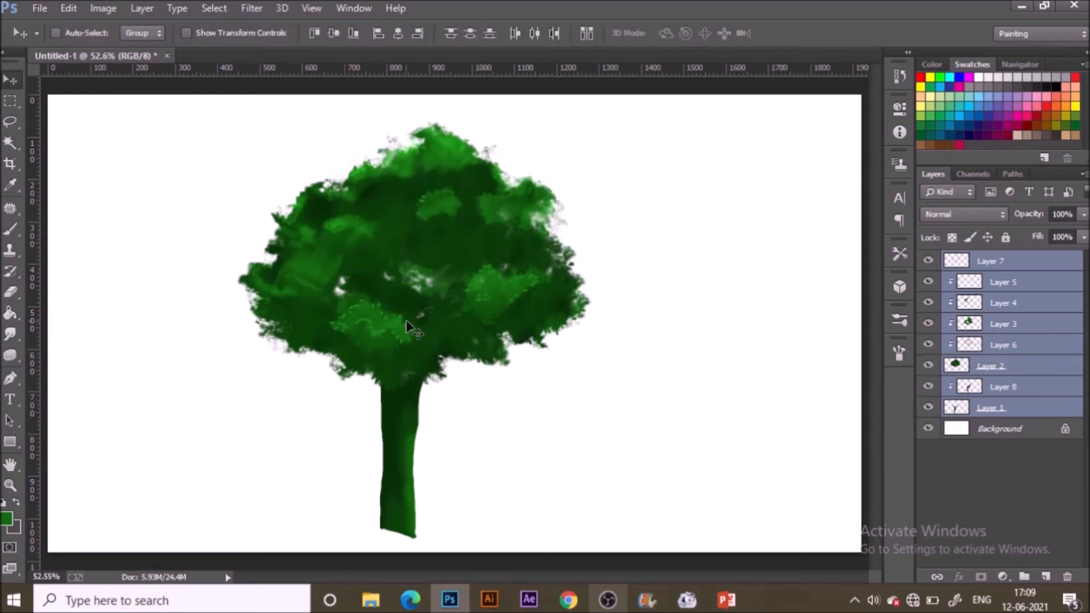
drag(408, 319, 648, 350)
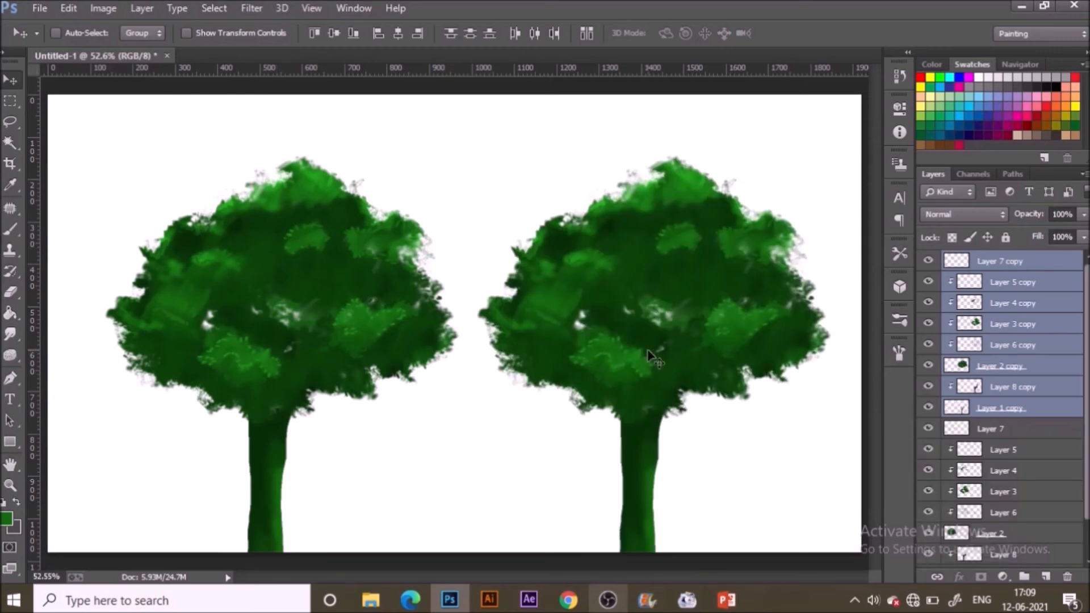
Group the duplicated tree's layers and merge the group into a single layer.
key(ctrl+g)
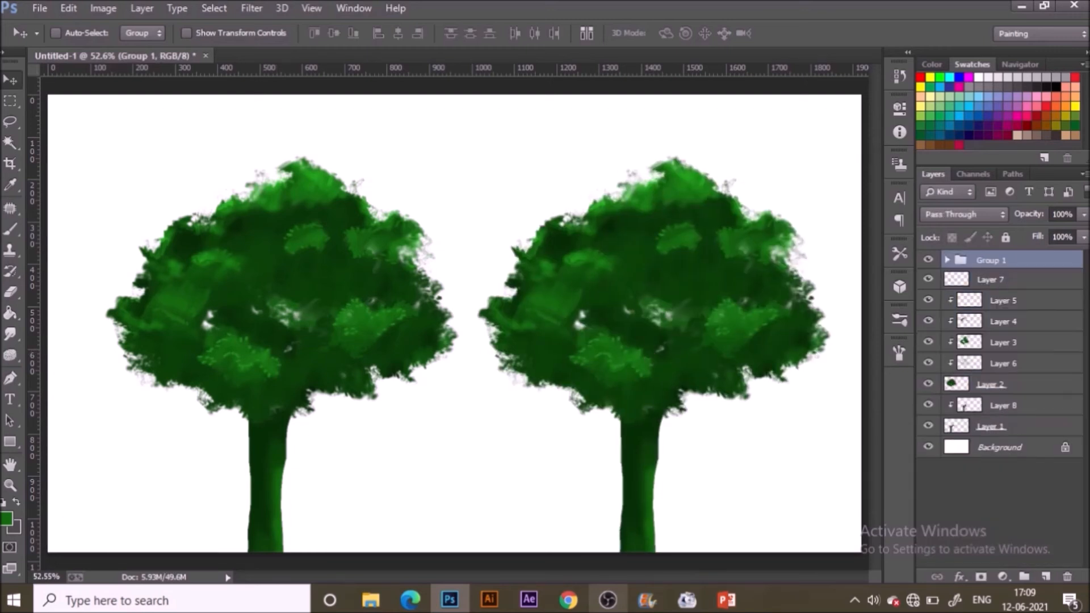
right_click(1069, 263)
click(879, 419)
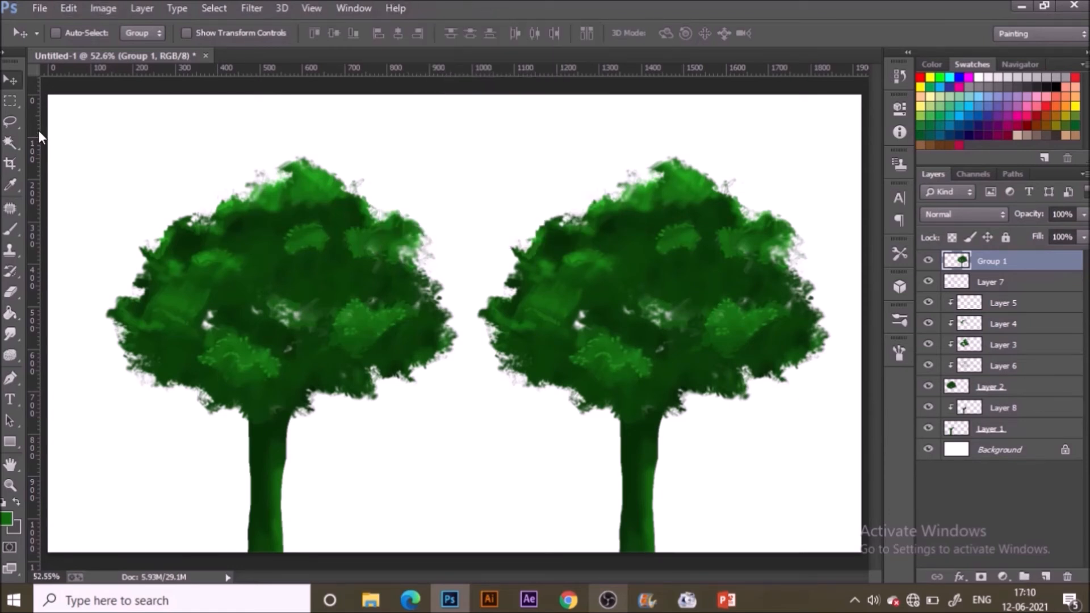
Select the top of the duplicated tree's crown with a freehand lasso outline feathered by 30 px.
click(13, 121)
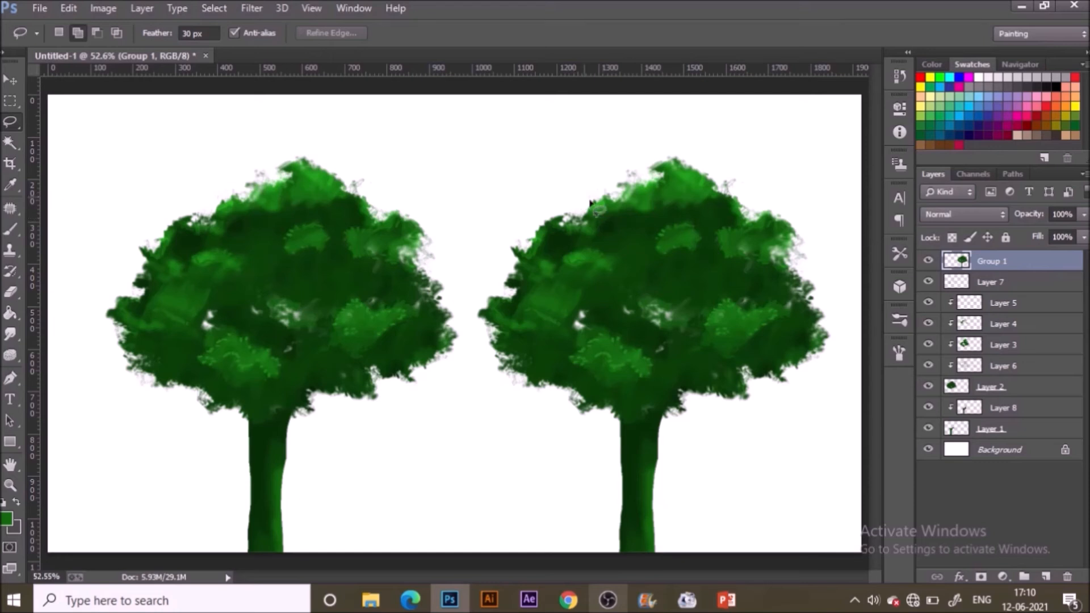
drag(574, 195, 716, 229)
mouse_move(717, 229)
mouse_down()
mouse_move(783, 220)
mouse_move(781, 202)
mouse_up()
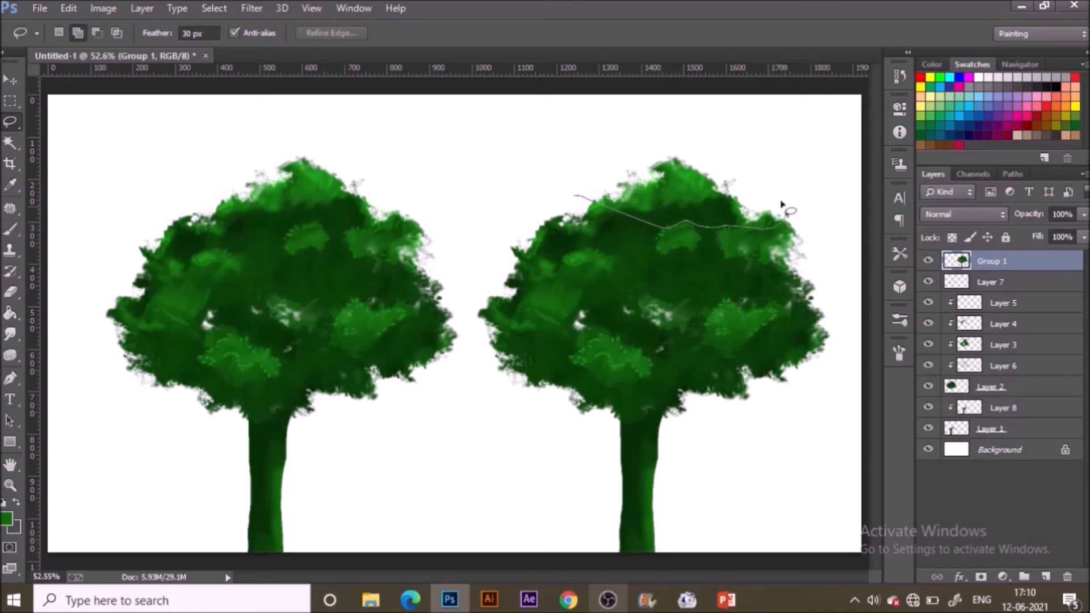
mouse_move(781, 202)
mouse_down()
mouse_move(735, 126)
mouse_move(624, 158)
mouse_up()
drag(625, 159, 603, 172)
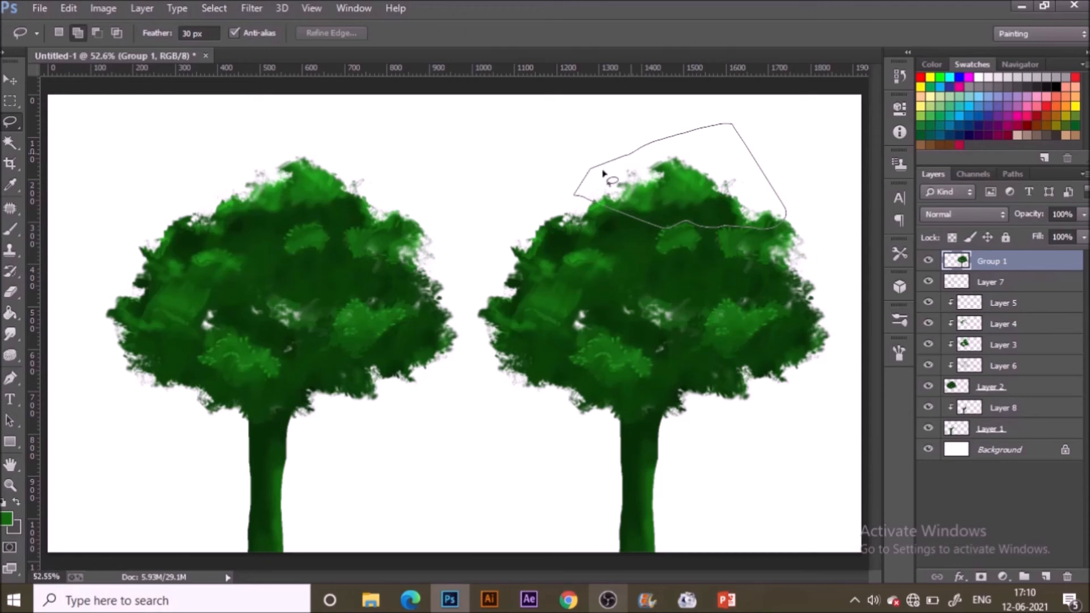
drag(603, 172, 584, 182)
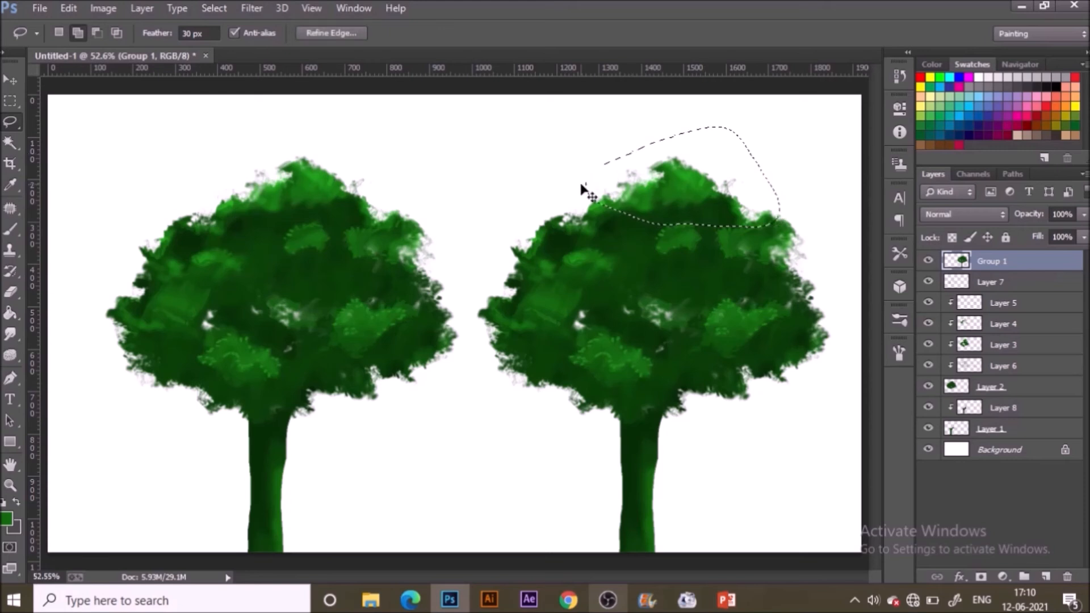
Shift the selected crown top to yellow-green using Hue/Saturation with Hue -30 and Saturation +34, and deselect it.
key(i)
key(ctrl+u)
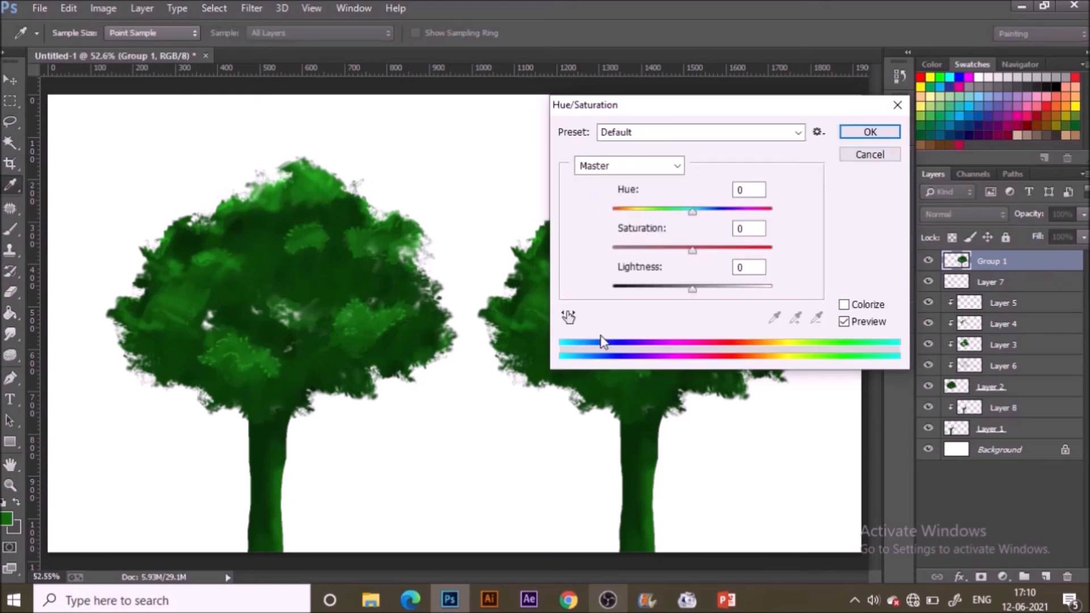
drag(718, 107, 426, 260)
drag(516, 258, 366, 262)
drag(253, 359, 310, 359)
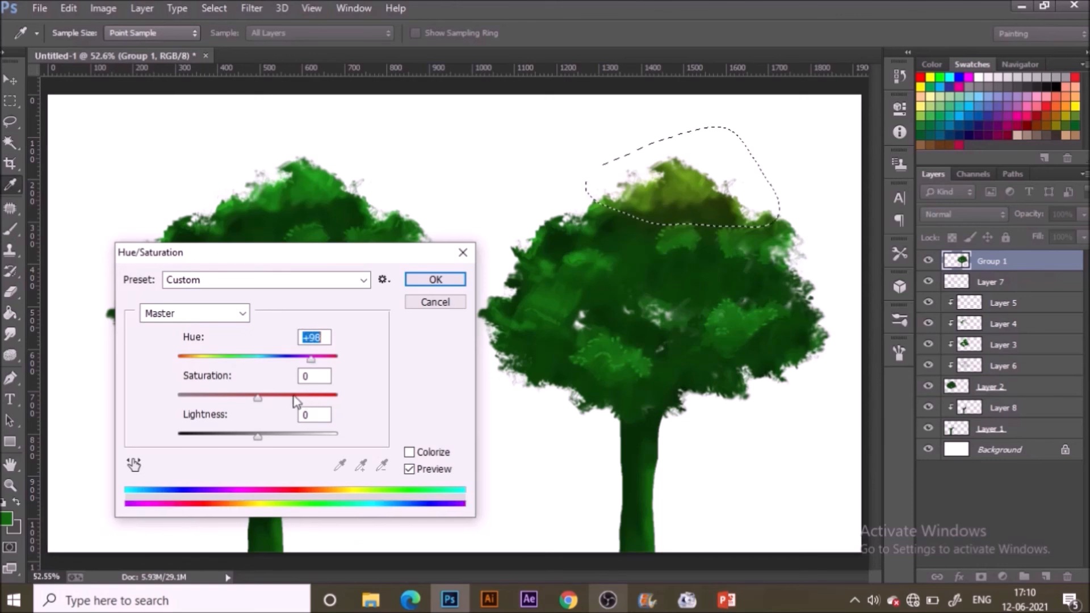
drag(219, 359, 230, 361)
drag(276, 397, 284, 396)
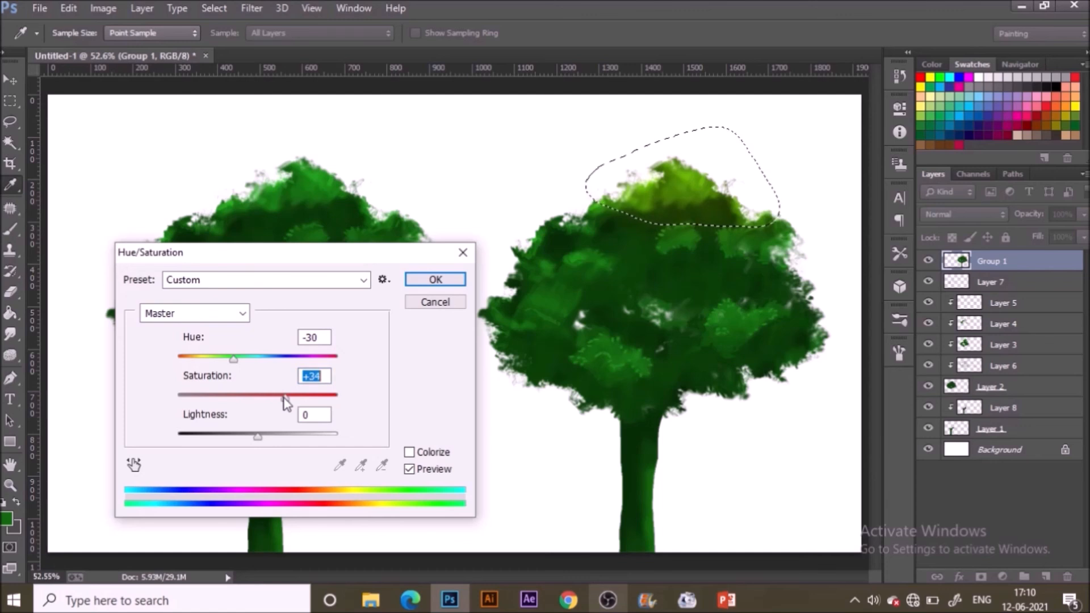
click(427, 279)
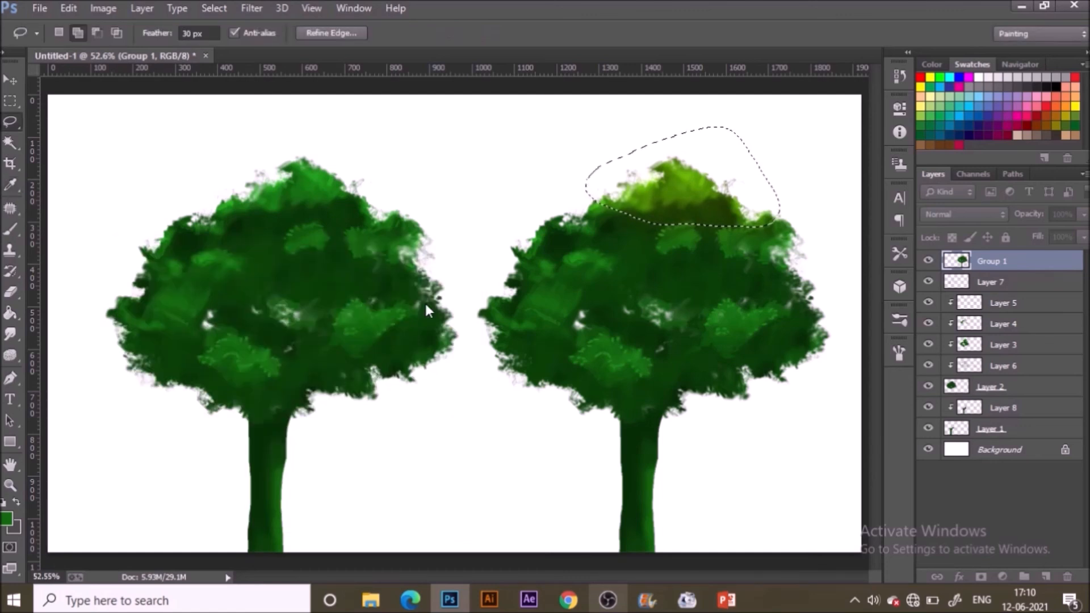
key(ctrl+d)
key(b)
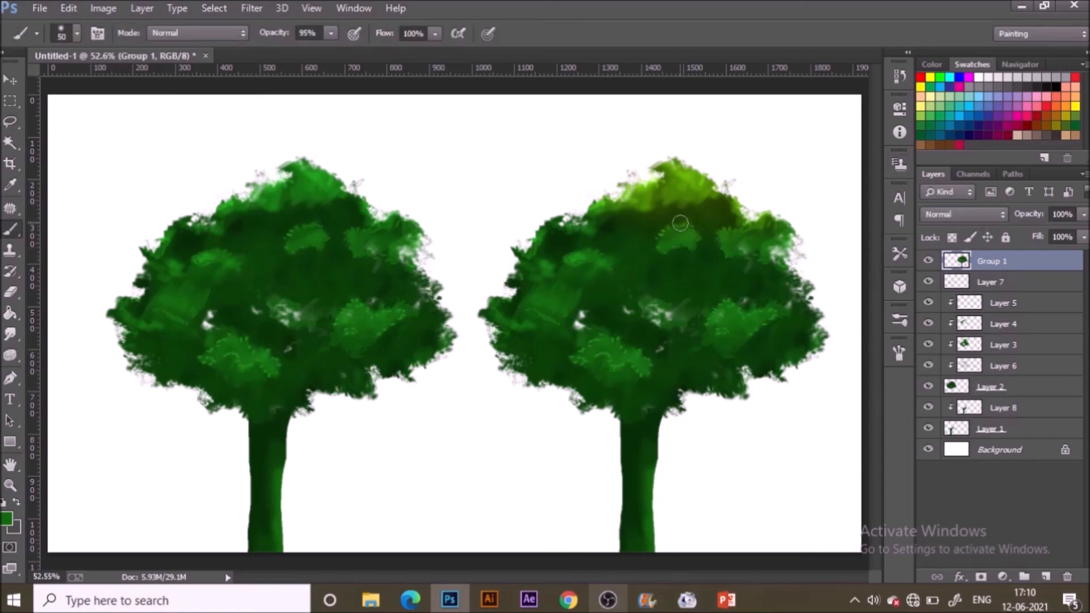
Lasso the left part of the duplicate's crown and turn it dark olive using Hue/Saturation with Saturation +49 and Lightness -47.
click(15, 121)
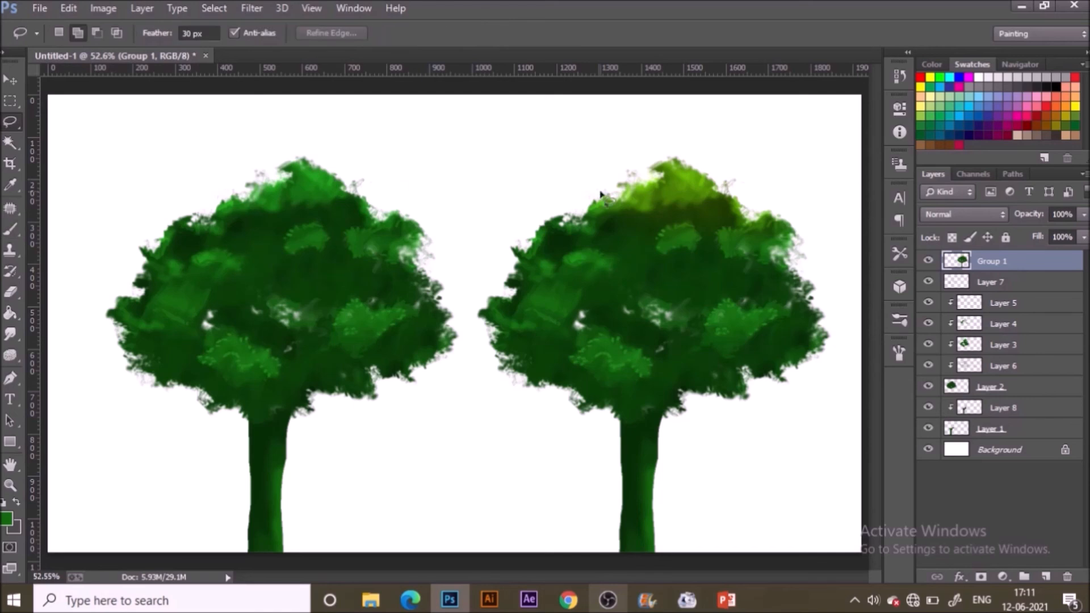
mouse_move(511, 207)
mouse_down()
mouse_move(576, 329)
mouse_move(462, 231)
mouse_up()
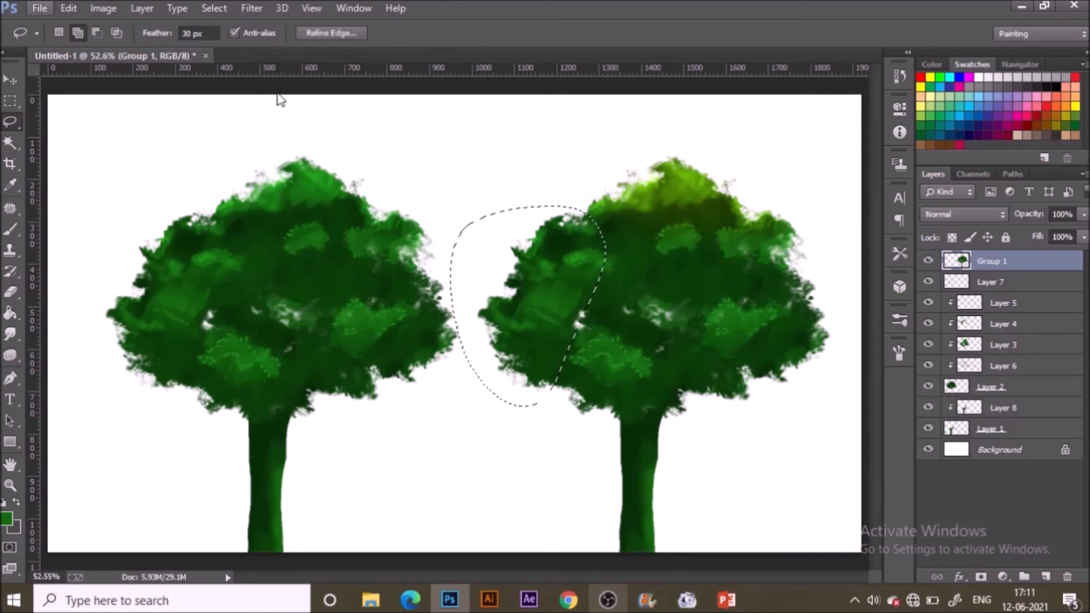
key(ctrl+u)
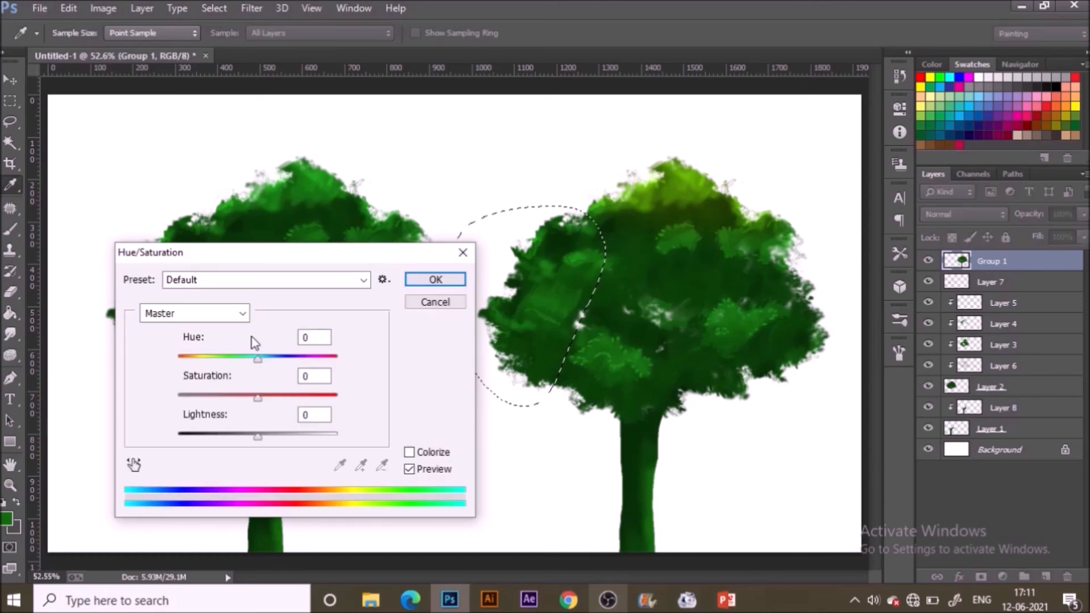
drag(257, 436, 233, 436)
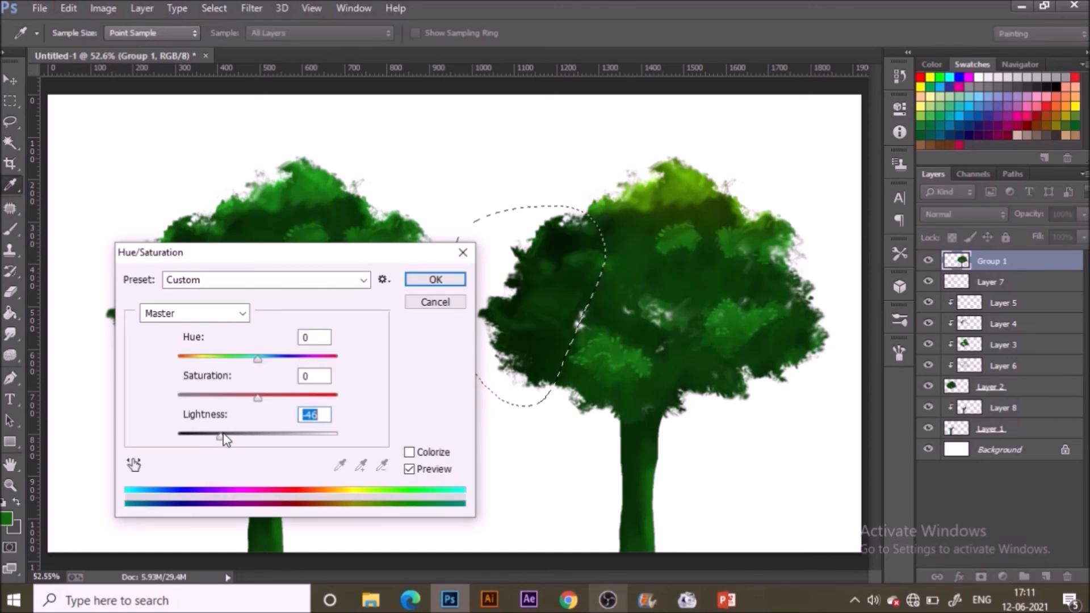
drag(257, 396, 297, 396)
drag(232, 436, 220, 437)
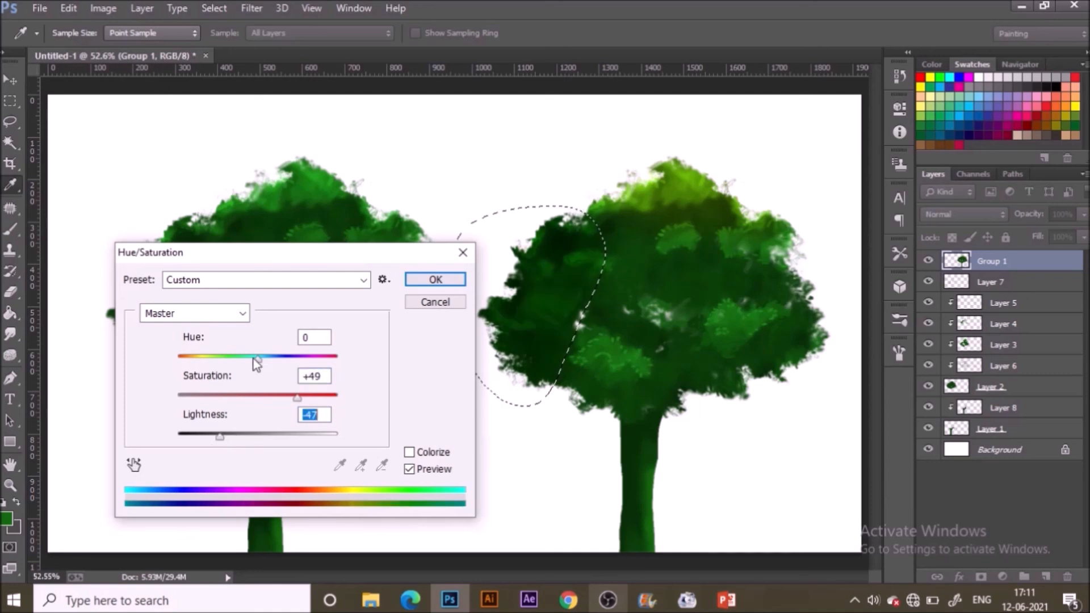
drag(257, 359, 244, 362)
click(421, 284)
key(ctrl+d)
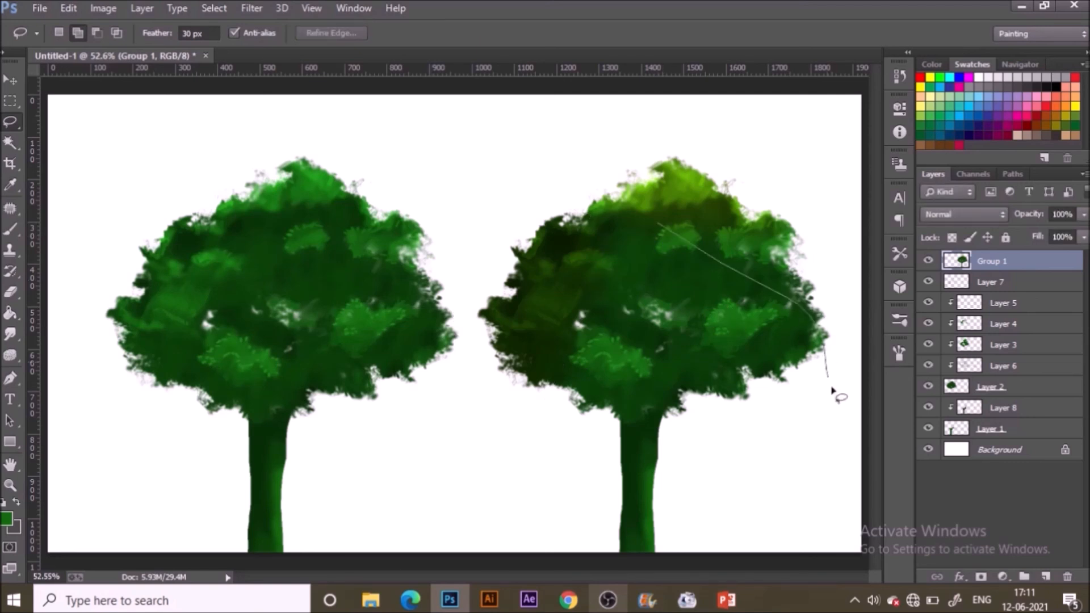
Lasso the upper right edge of the duplicate's crown and warm it using Hue/Saturation with Hue -27 and Saturation +23.
drag(668, 198, 665, 206)
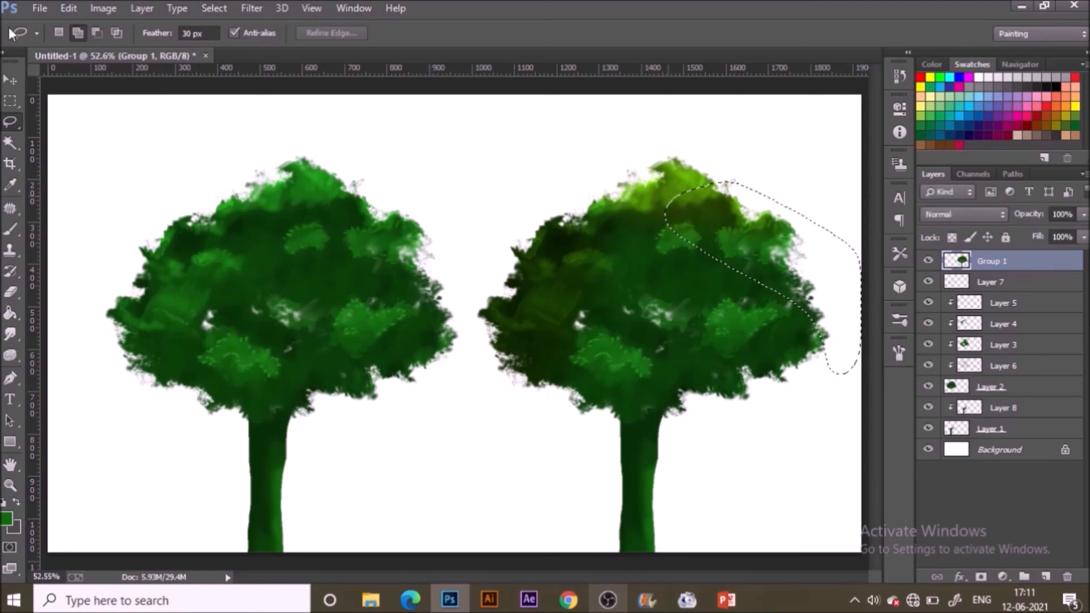
key(ctrl+u)
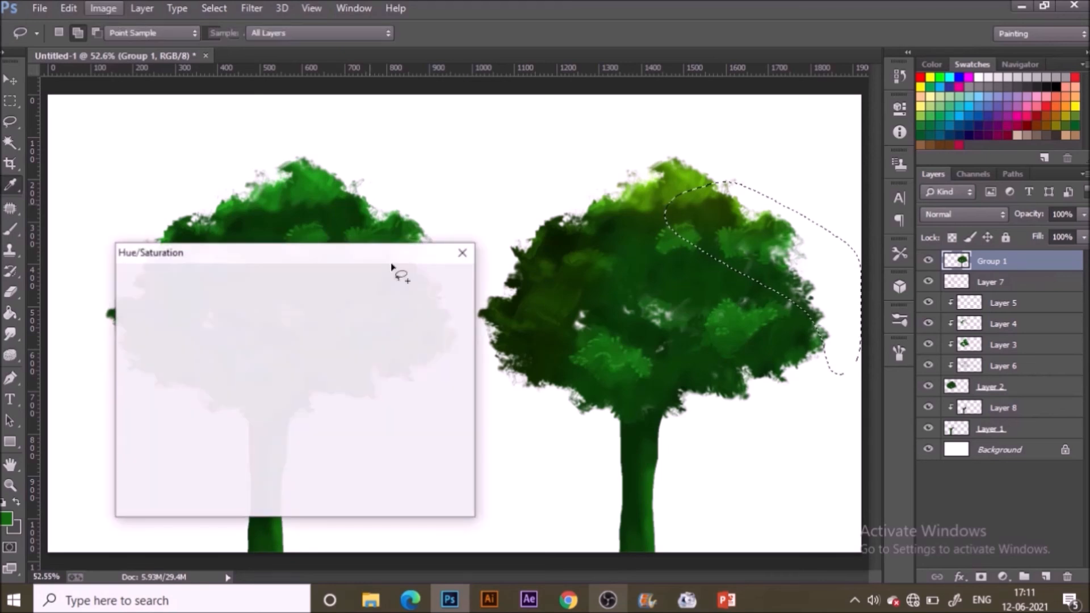
drag(256, 359, 239, 358)
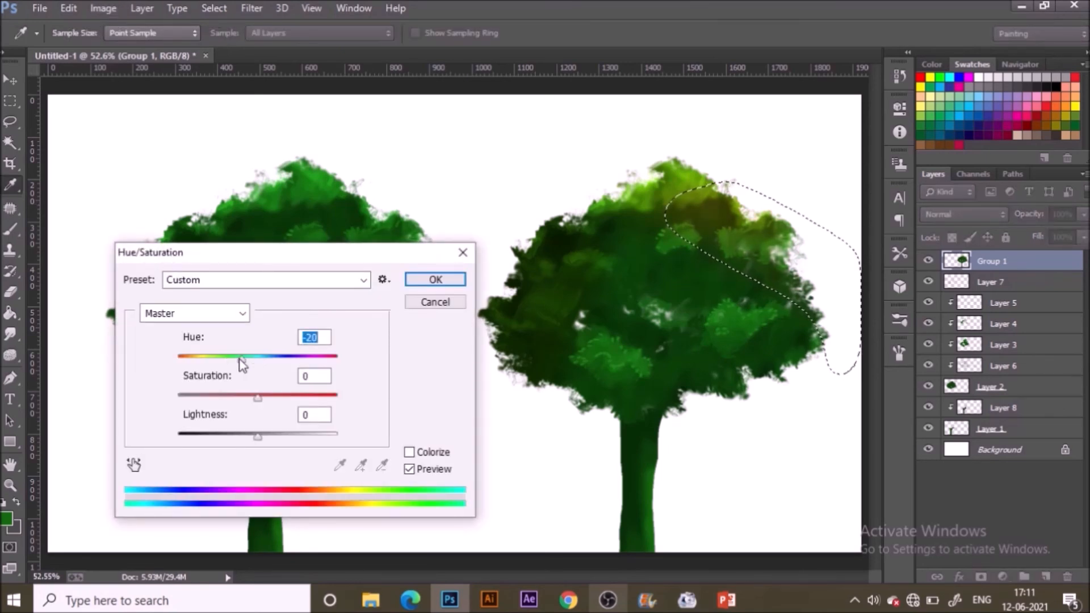
drag(239, 359, 230, 362)
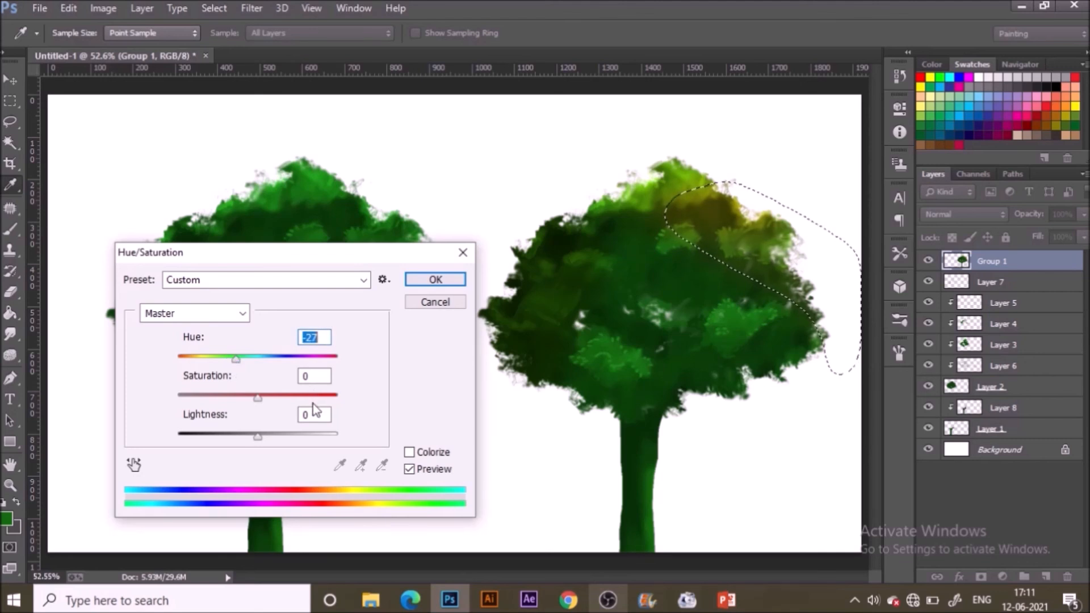
drag(314, 397, 276, 396)
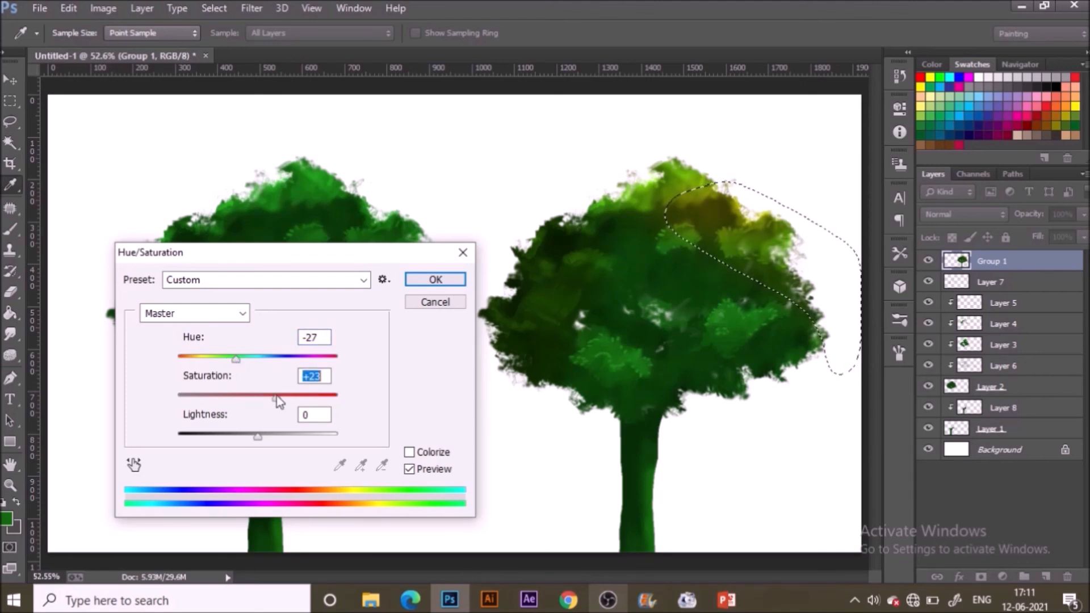
click(410, 282)
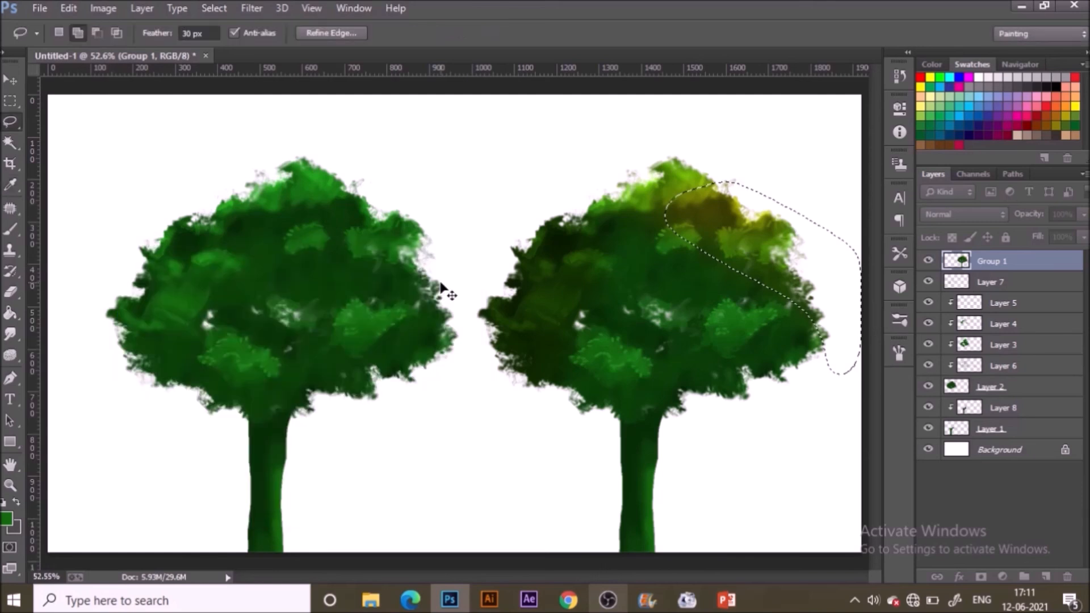
key(ctrl+d)
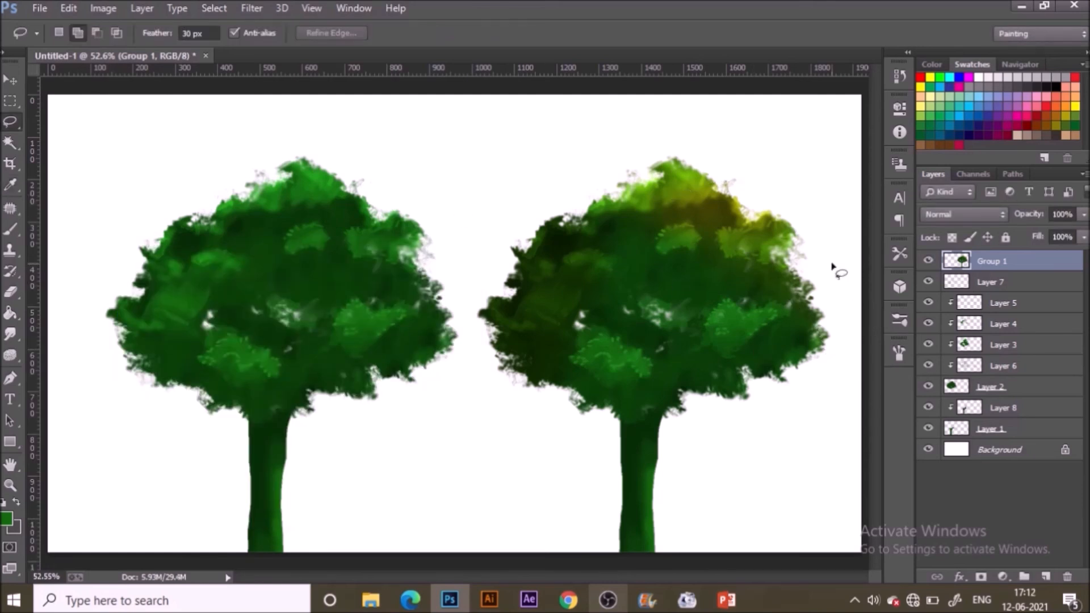
Lasso the lower right part of the duplicate's crown and darken it by lowering Lightness in Hue/Saturation.
drag(548, 445, 833, 266)
click(103, 8)
mouse_move(126, 45)
click(284, 139)
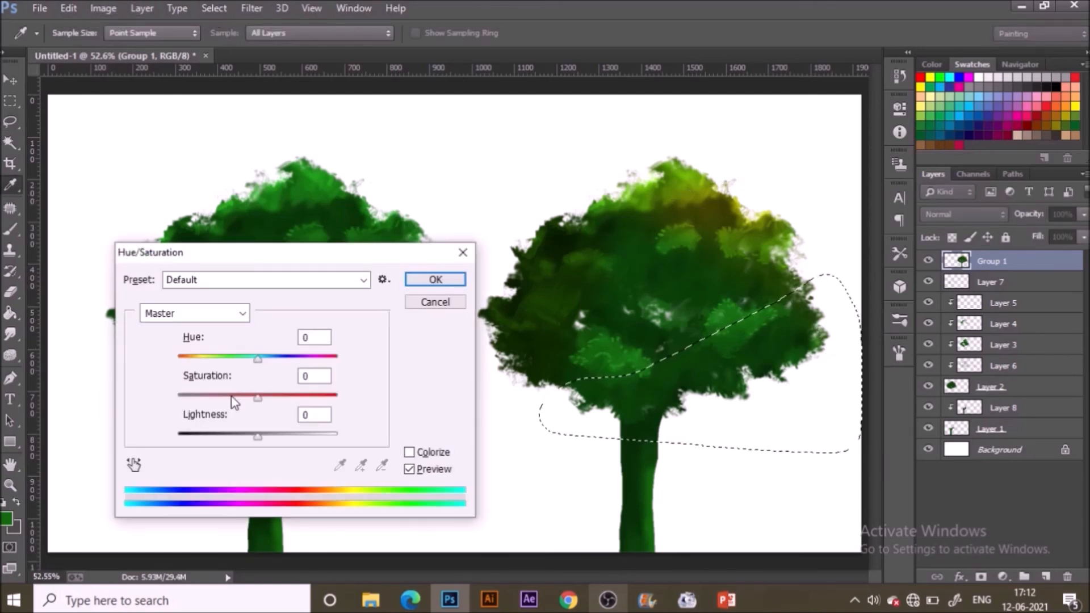
drag(257, 436, 215, 436)
click(293, 399)
click(457, 280)
key(ctrl+d)
Lasso the duplicate's trunk and give it a darker olive tone by adjusting Hue, Saturation and Lightness.
mouse_move(698, 366)
mouse_down()
mouse_move(625, 428)
mouse_move(686, 403)
mouse_up()
click(103, 8)
mouse_move(126, 45)
click(284, 139)
drag(257, 436, 228, 436)
drag(258, 359, 268, 358)
drag(257, 398, 284, 397)
click(435, 279)
Lasso the centre of the duplicate's crown and recolour it using Hue/Saturation with Hue -17 and Saturation +34.
drag(662, 278, 644, 275)
key(ctrl+u)
drag(257, 359, 265, 359)
drag(258, 397, 294, 401)
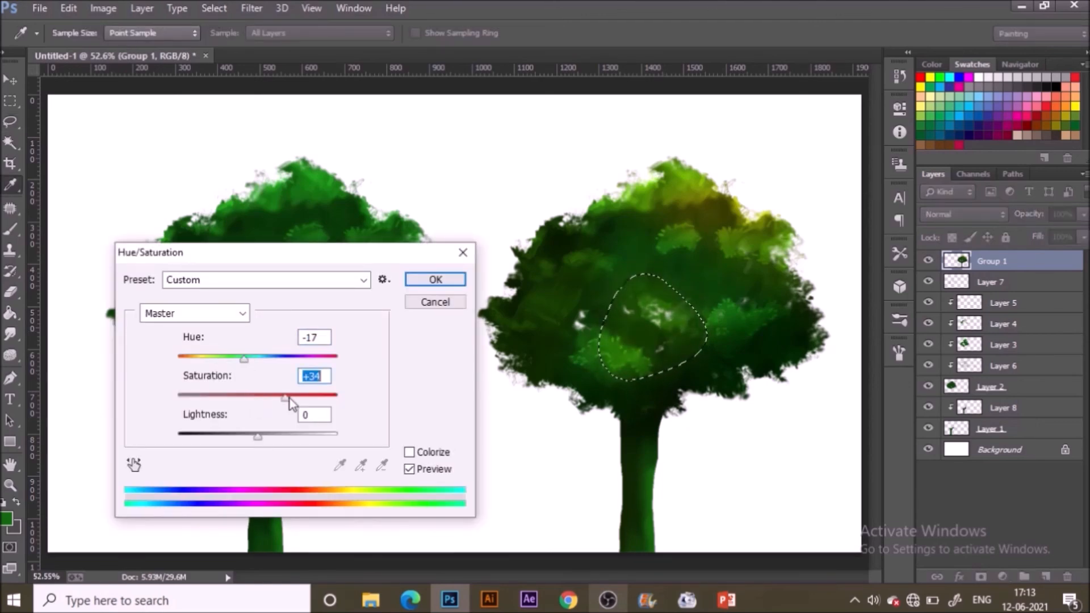
click(418, 279)
key(ctrl+d)
Add a new layer above Group 1 and clip it to the duplicated tree.
click(1046, 577)
right_click(972, 261)
click(752, 286)
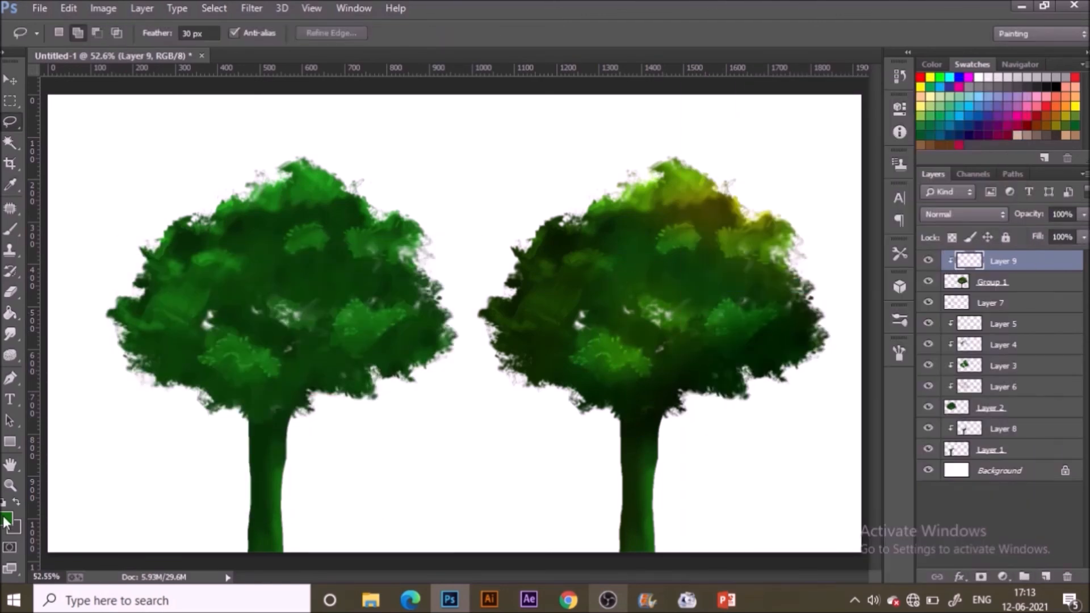
Set the foreground colour to bright yellow and activate the Brush tool for painting on the clipped layer.
click(8, 519)
click(862, 323)
click(811, 154)
click(1007, 141)
key(b)
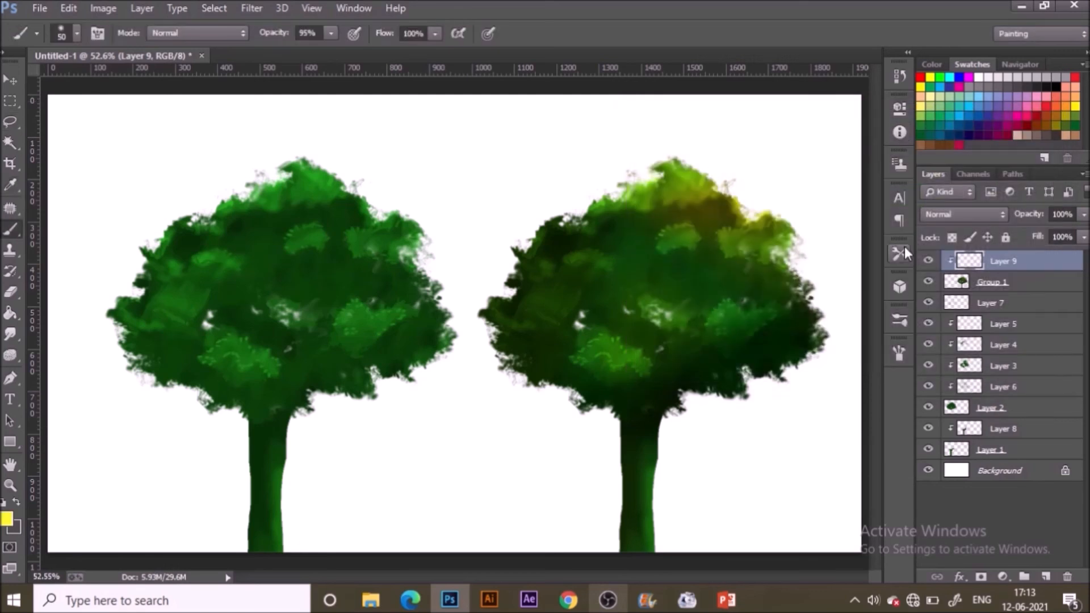